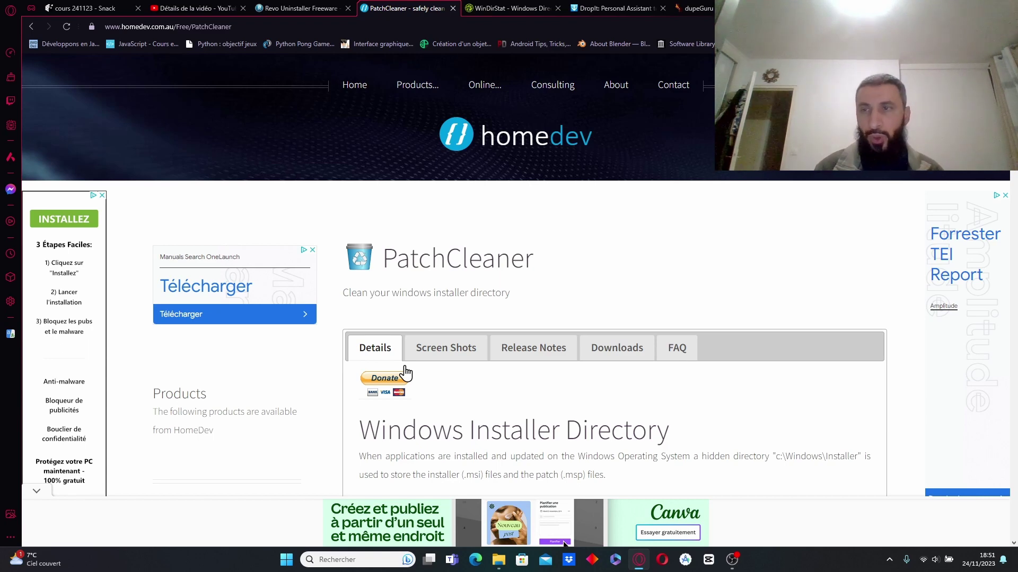
# - Download PatchCleaner version 1.4.2.0 from the HomeDev page, passing the robot check, and save the installer in the Téléchargements folder
pyautogui.scroll(-10, 1013, 242)
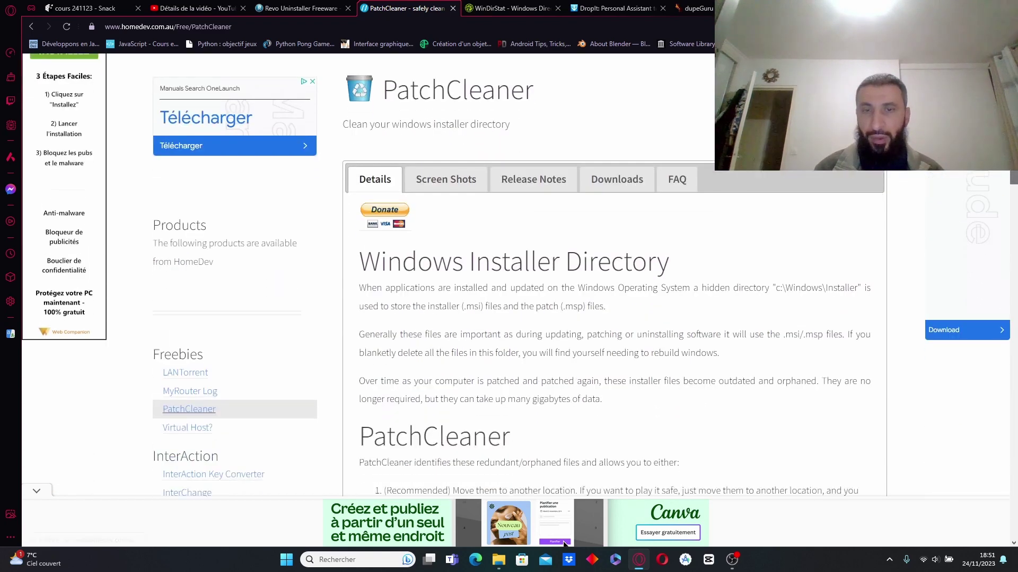
pyautogui.moveTo(1013, 241); pyautogui.dragTo(1014, 173)
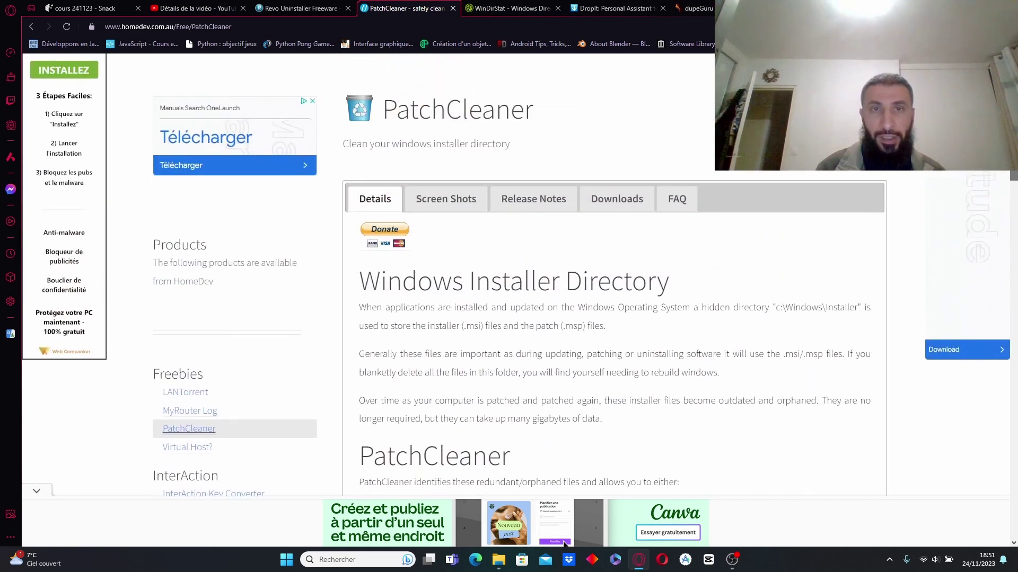
pyautogui.click(623, 200)
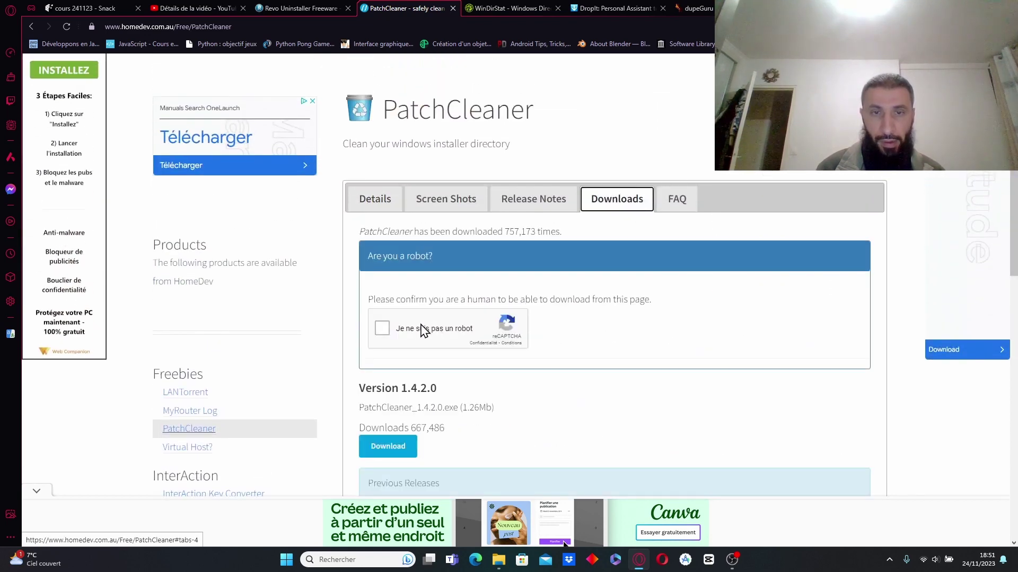
pyautogui.click(381, 328)
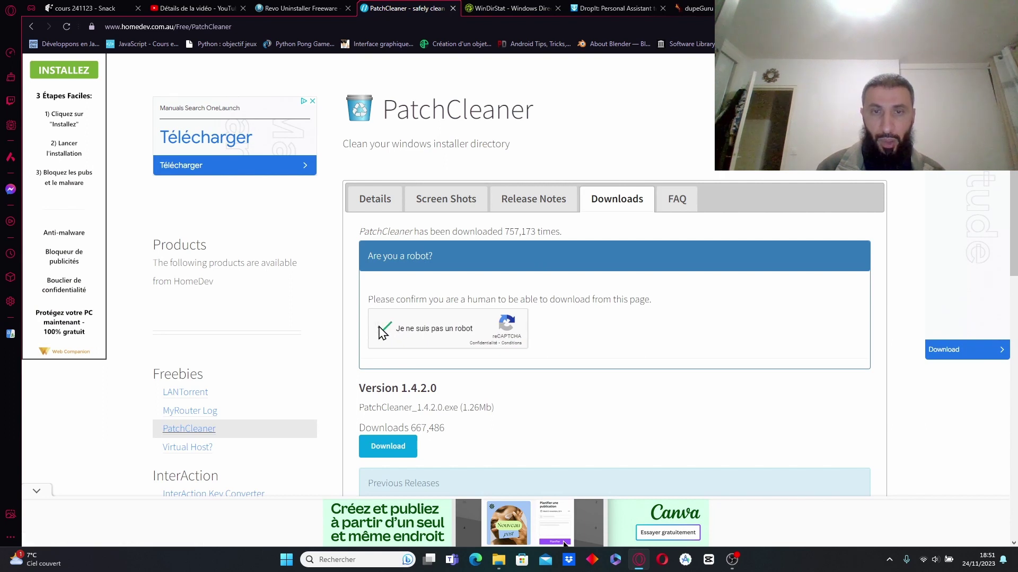
pyautogui.click(388, 449)
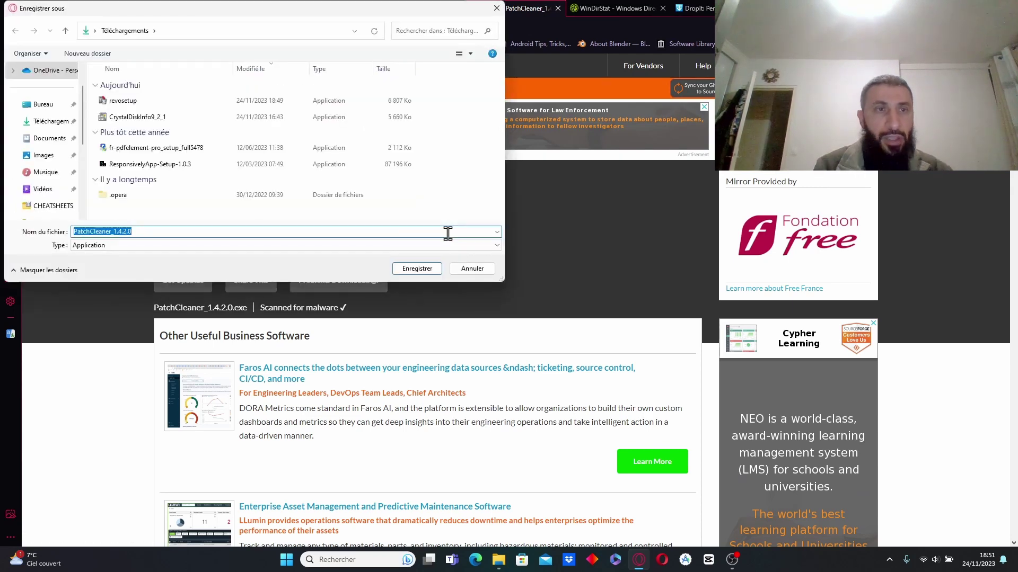
pyautogui.click(417, 268)
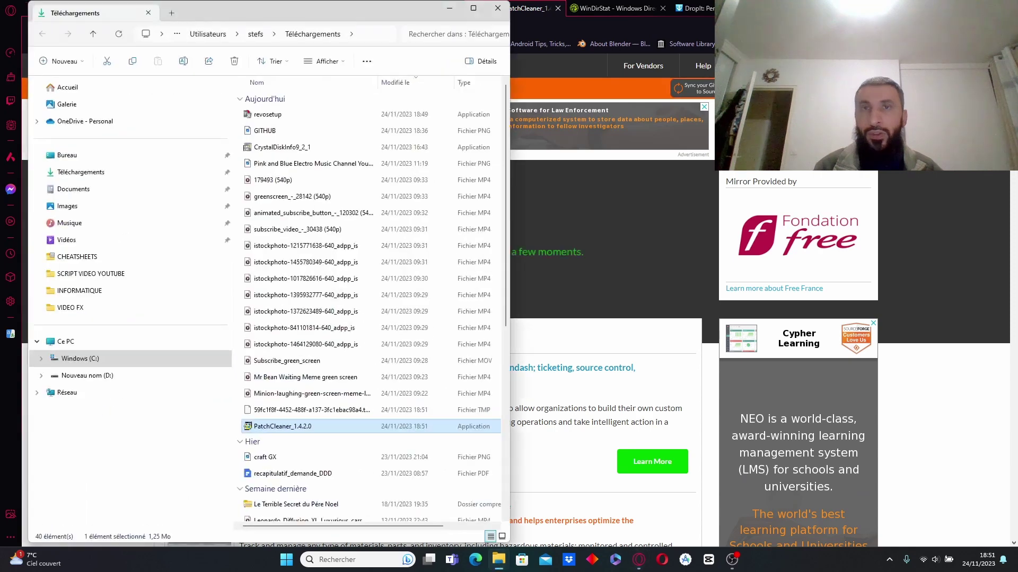
pyautogui.doubleClick(289, 119)
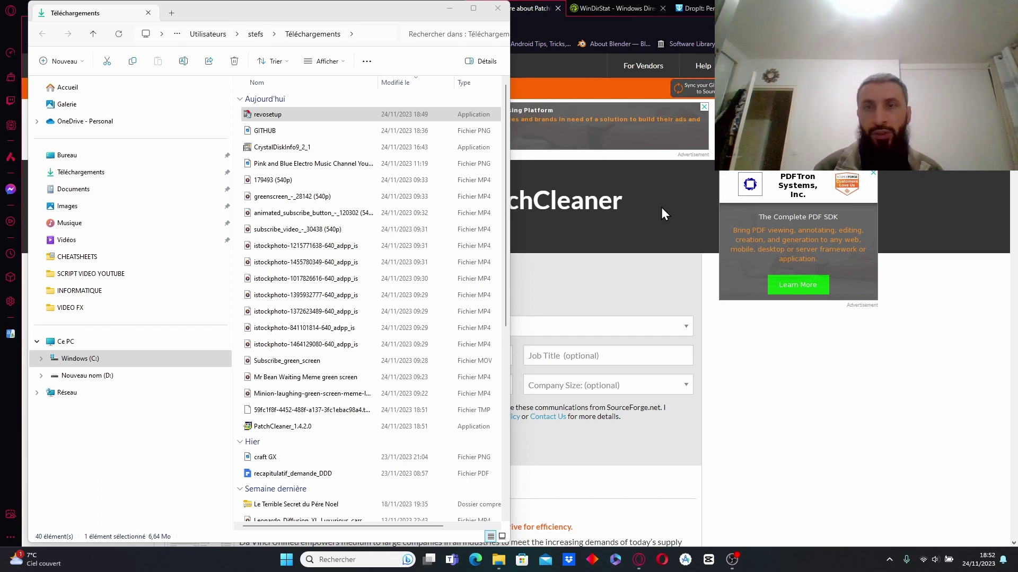
pyautogui.click(431, 112)
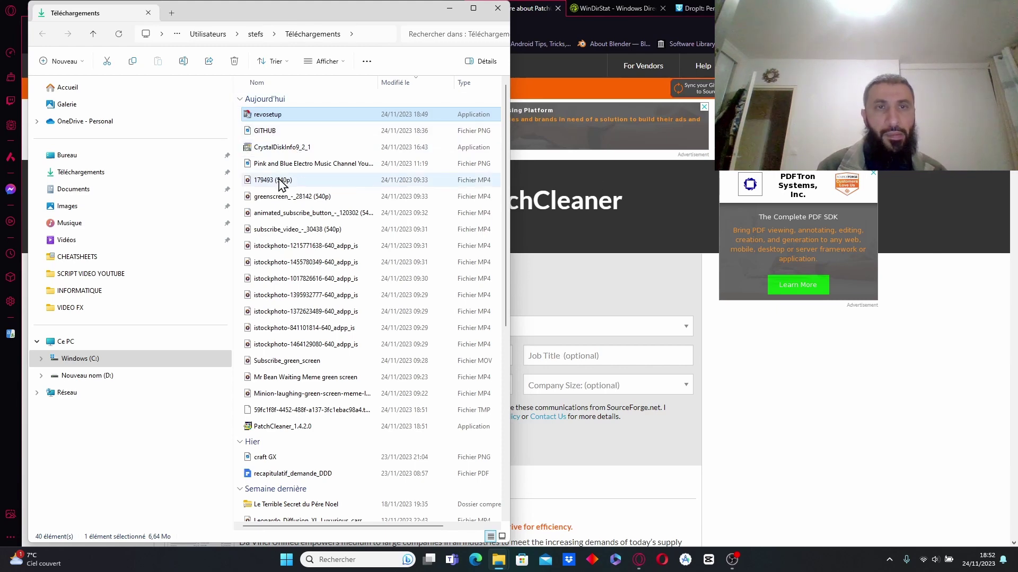
pyautogui.click(498, 11)
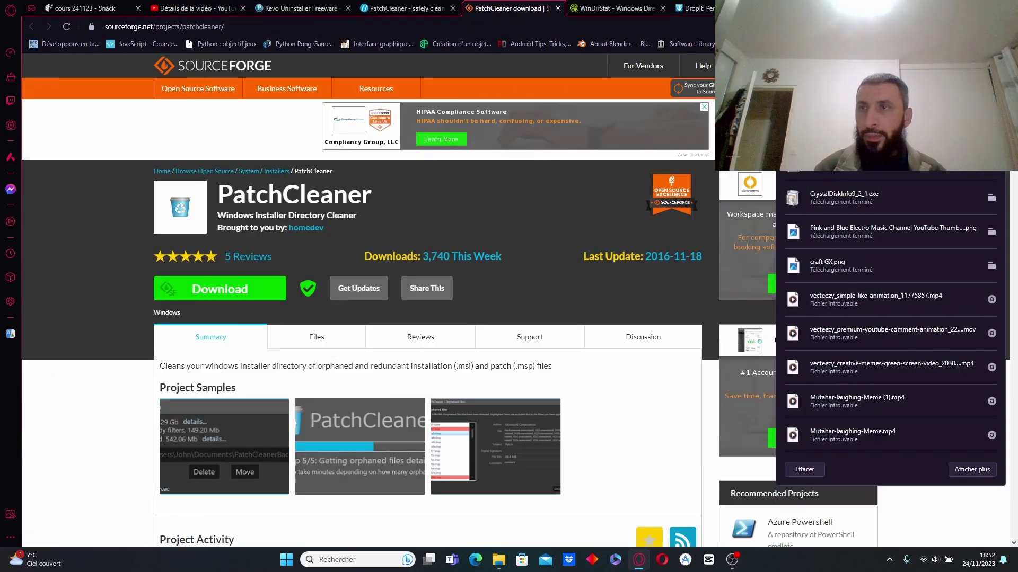
# - Run the downloaded PatchCleaner_1.4.2.0 installer from the Téléchargements folder and minimize the Explorer and browser windows
pyautogui.click(991, 164)
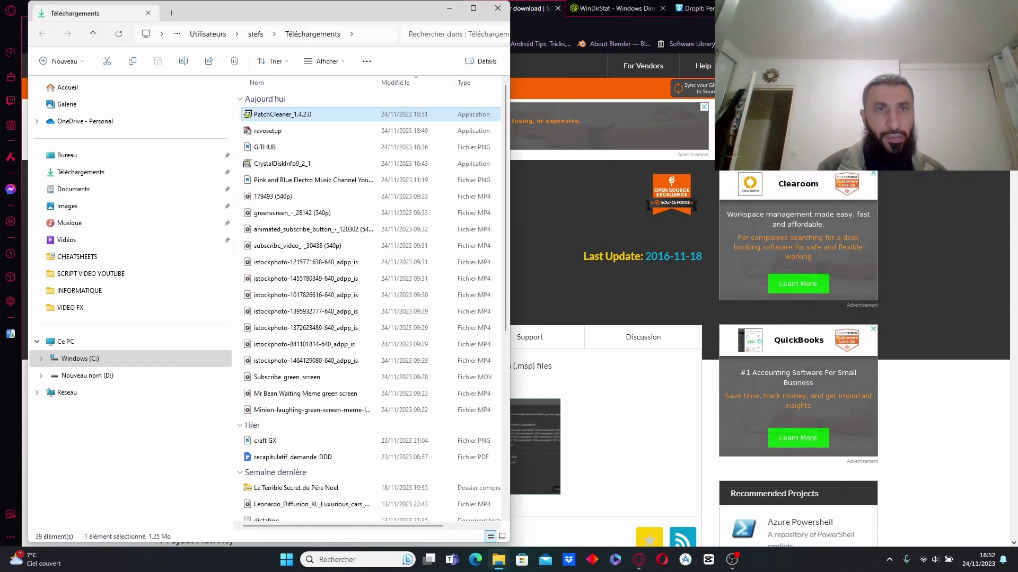
pyautogui.doubleClick(283, 115)
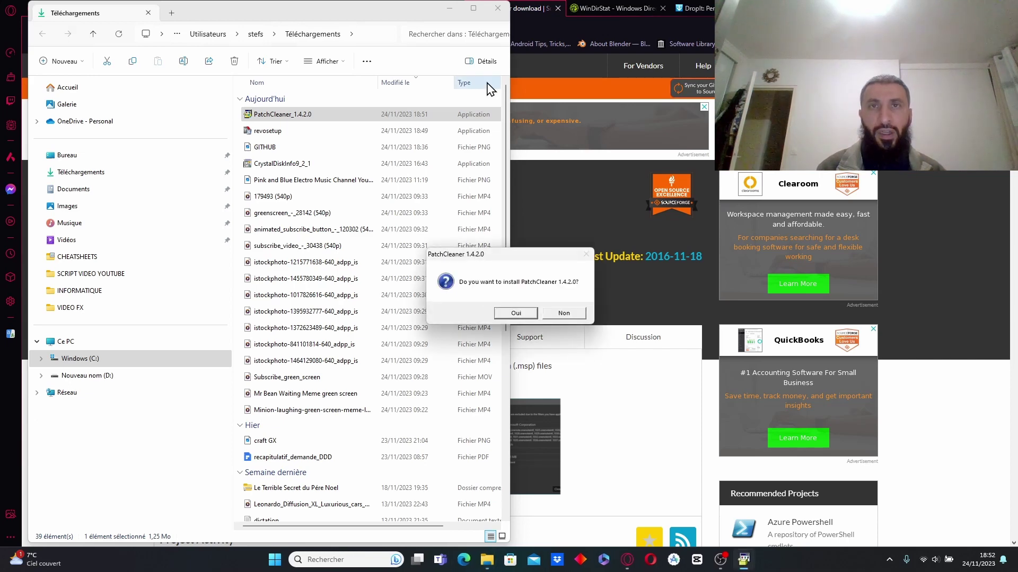
pyautogui.click(454, 7)
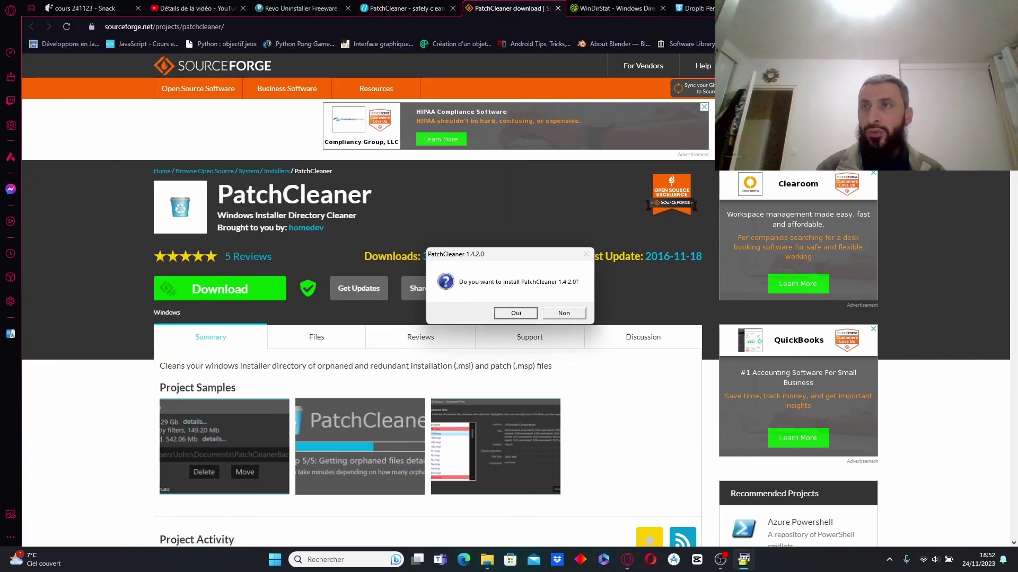
pyautogui.click(627, 559)
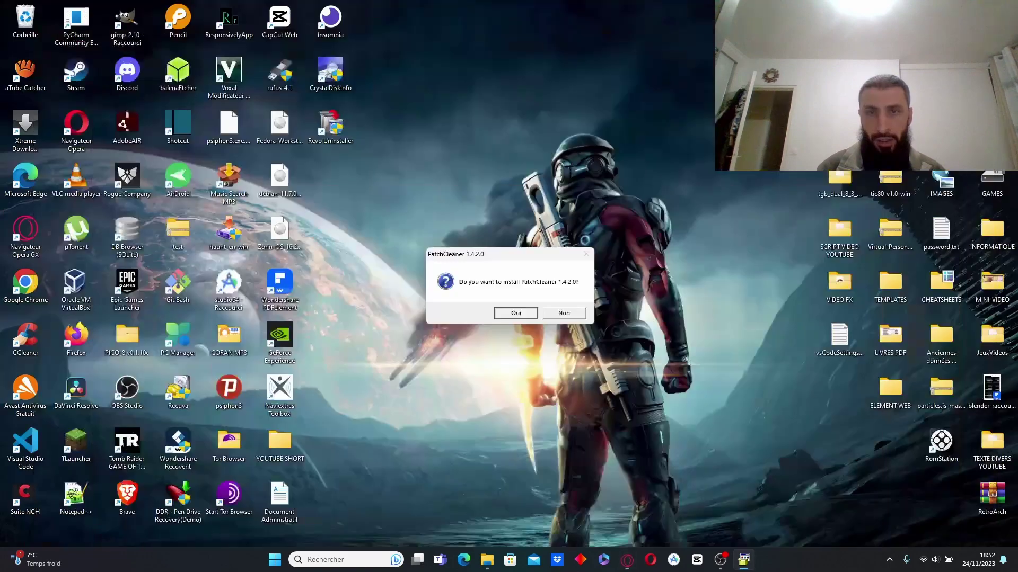
# - Install PatchCleaner for Everyone in C:\Program Files (x86)\HomeDev\PatchCleaner\, accepting the license agreement, and close the finished wizard
pyautogui.click(516, 313)
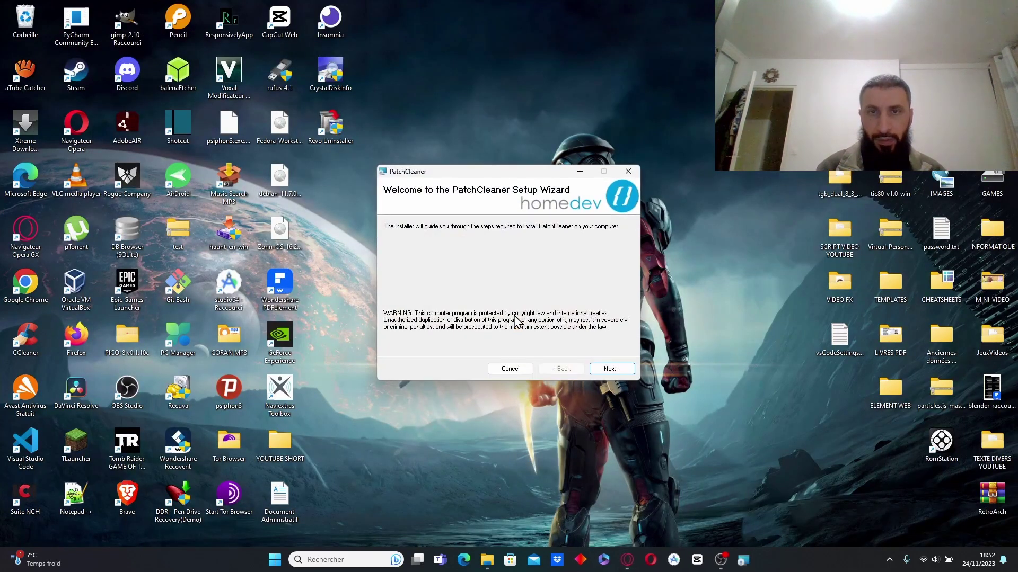
pyautogui.click(610, 369)
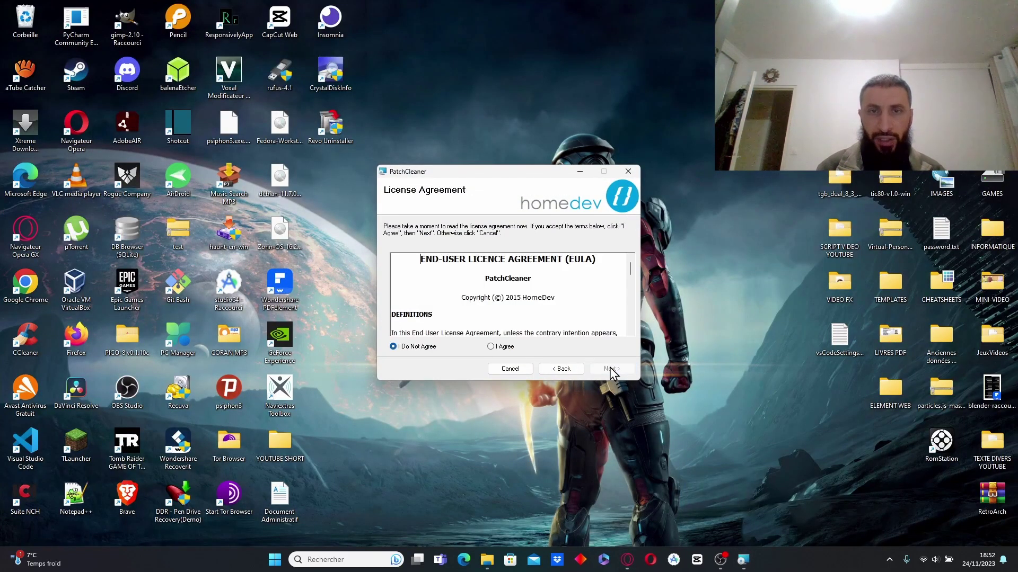
pyautogui.click(490, 347)
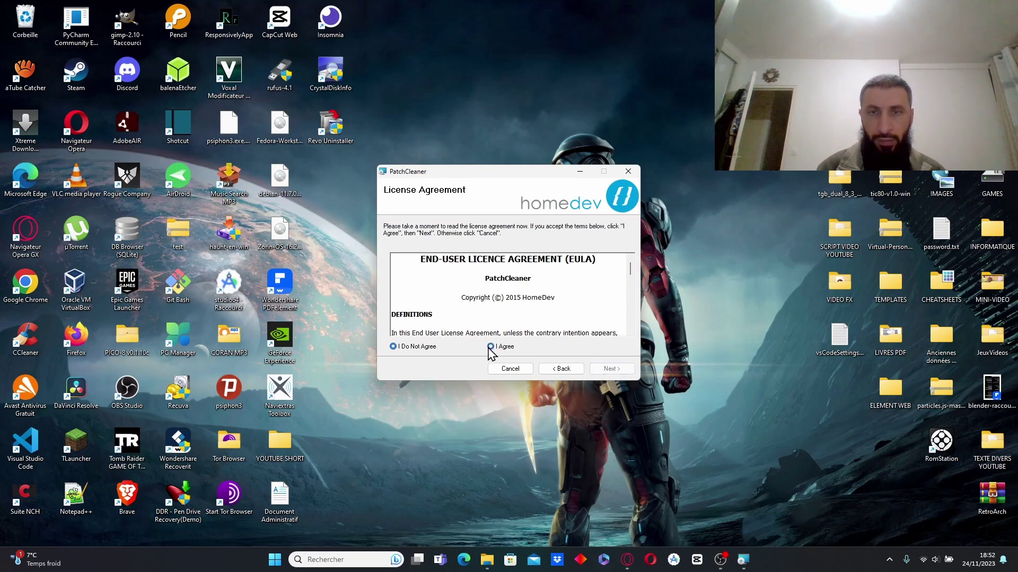
pyautogui.click(610, 370)
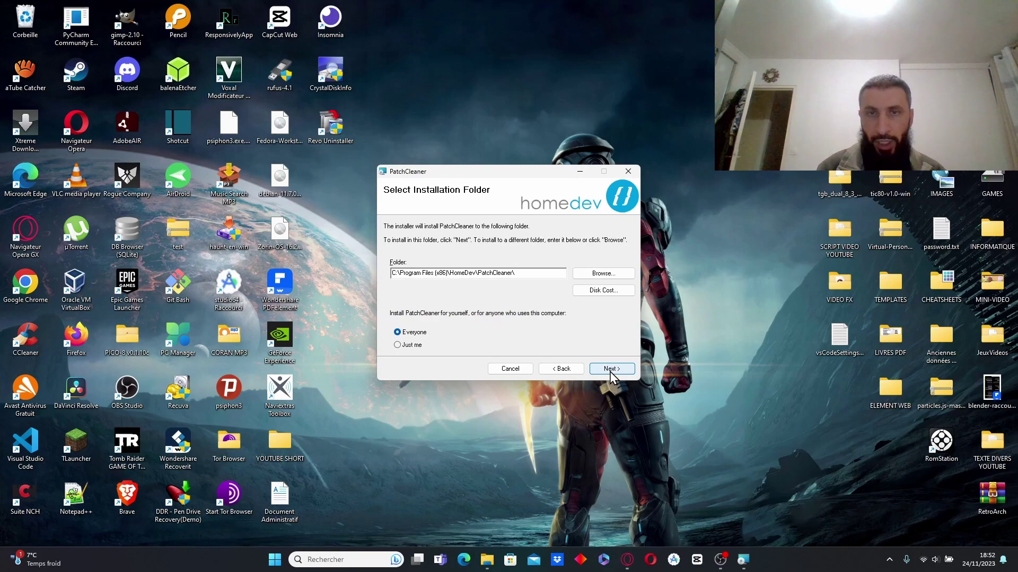
pyautogui.click(610, 369)
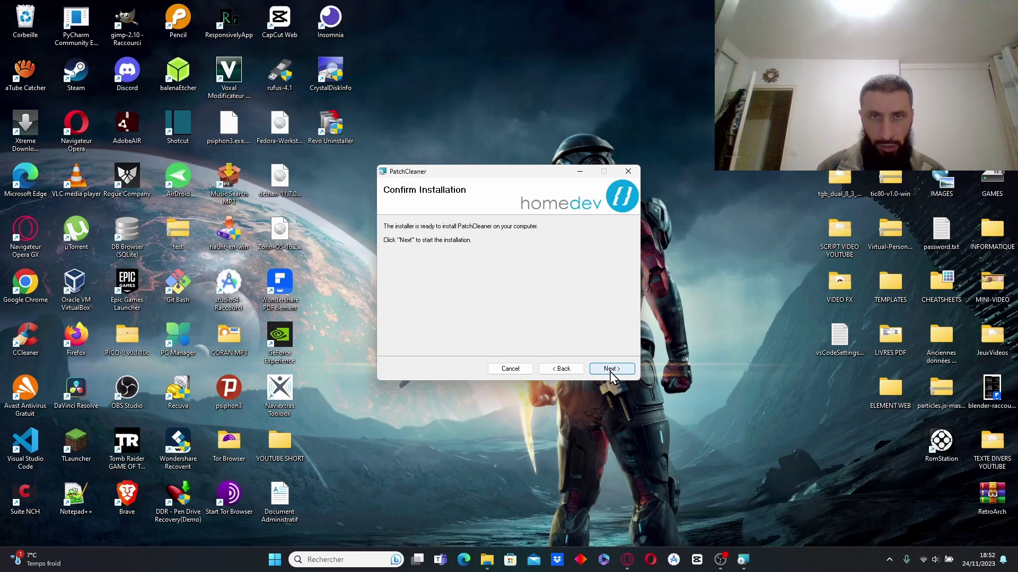
pyautogui.click(609, 370)
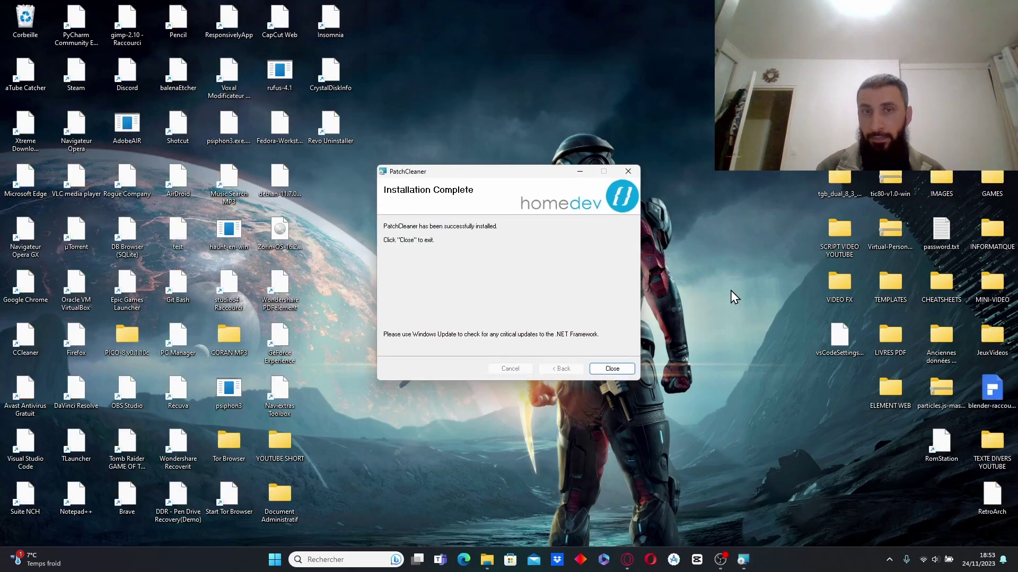
pyautogui.click(610, 368)
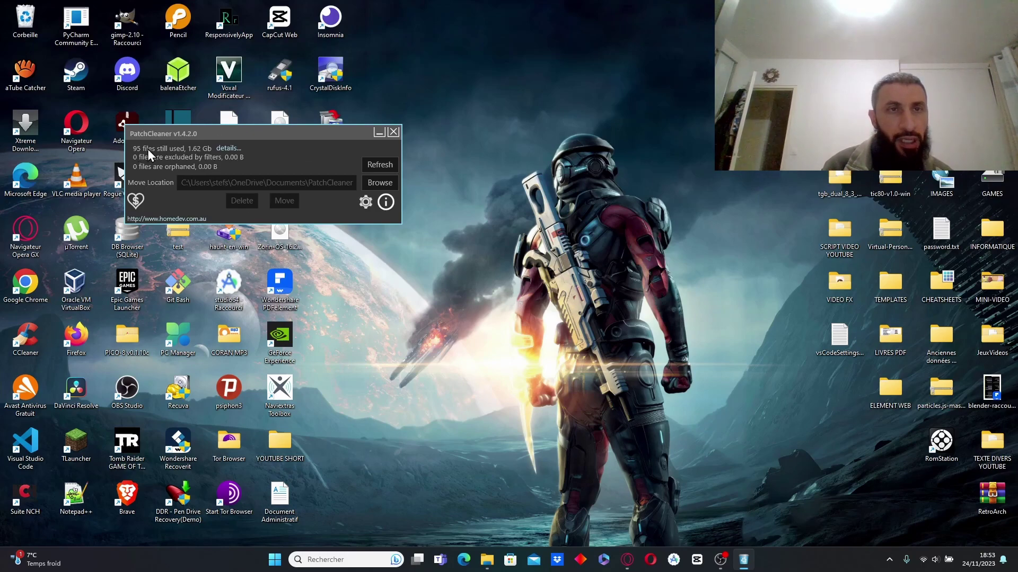
# - Examine PatchCleaner's details of the files still used on the system, and close the program
pyautogui.click(222, 150)
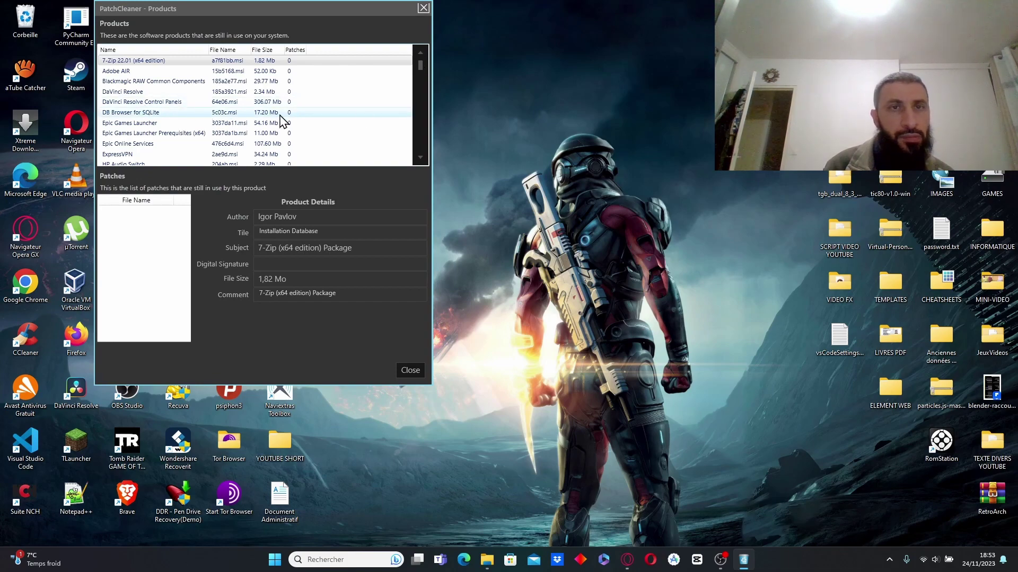
pyautogui.moveTo(418, 64)
pyautogui.mouseDown()
pyautogui.moveTo(418, 148)
pyautogui.moveTo(423, 62)
pyautogui.mouseUp()
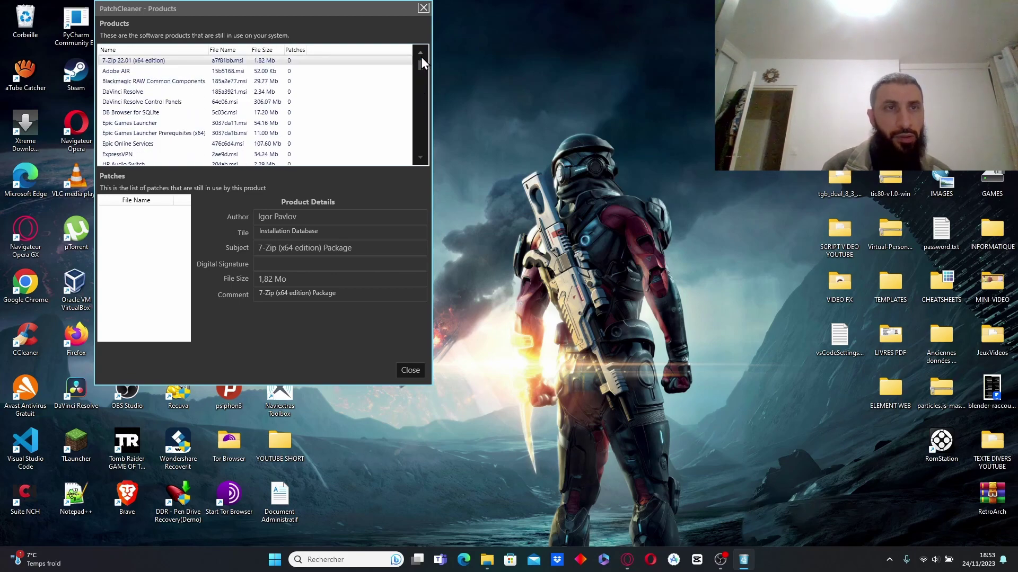
pyautogui.click(423, 8)
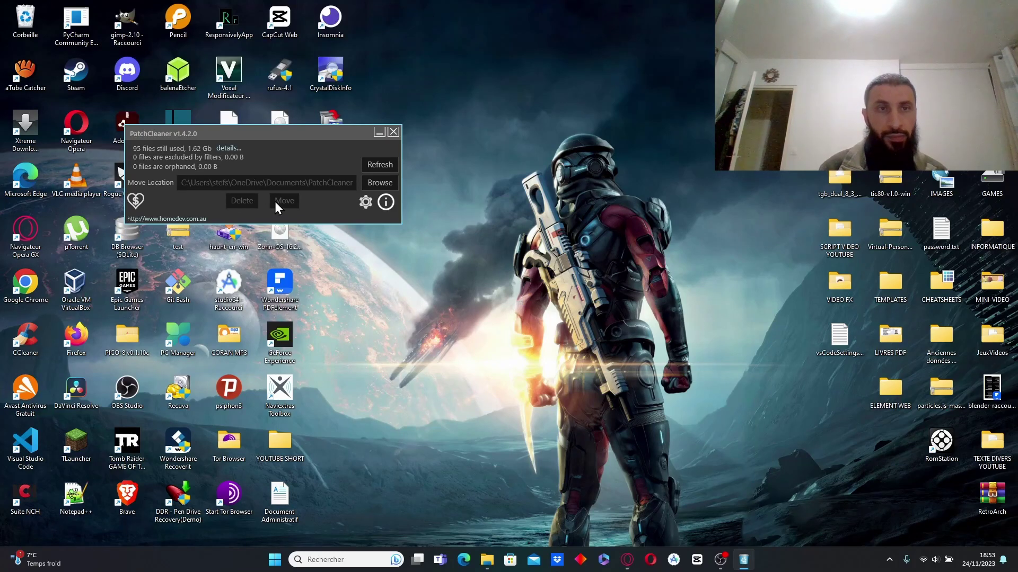
pyautogui.click(393, 133)
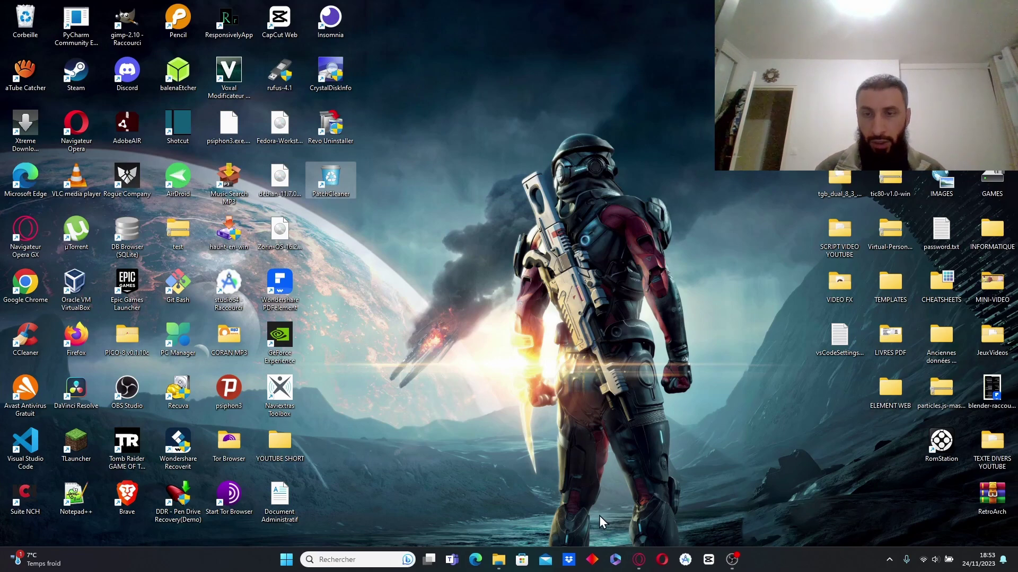
# - Return to the browser and download the WinDirStat 1.1.2 setup from its SourceForge mirror into the Téléchargements folder
pyautogui.click(639, 560)
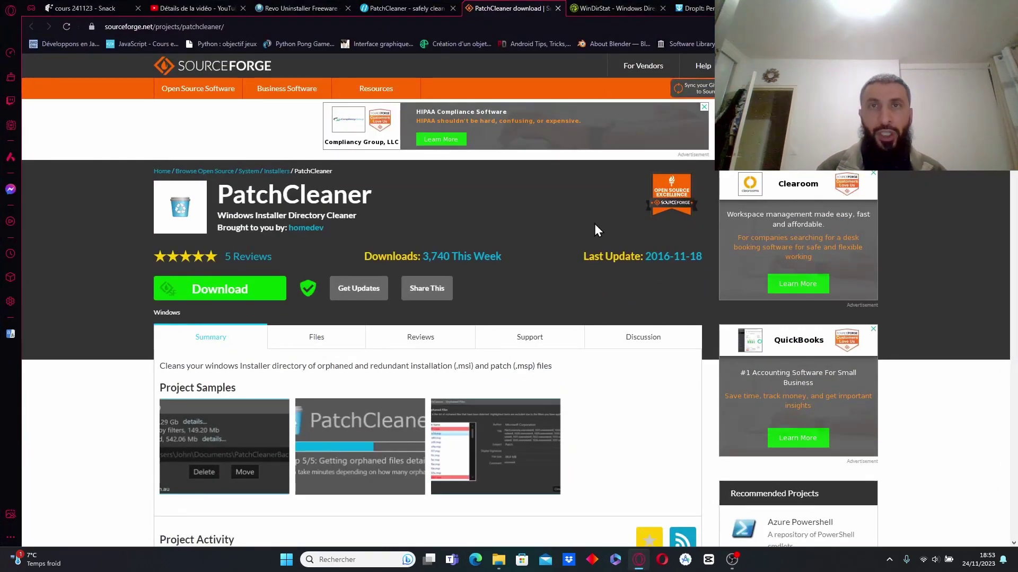
pyautogui.click(613, 6)
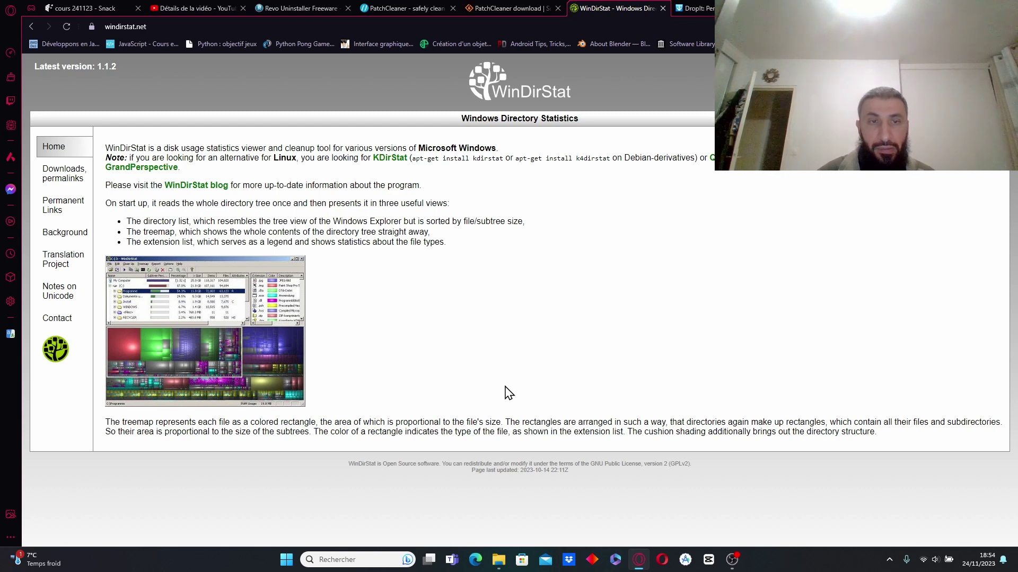
pyautogui.click(63, 171)
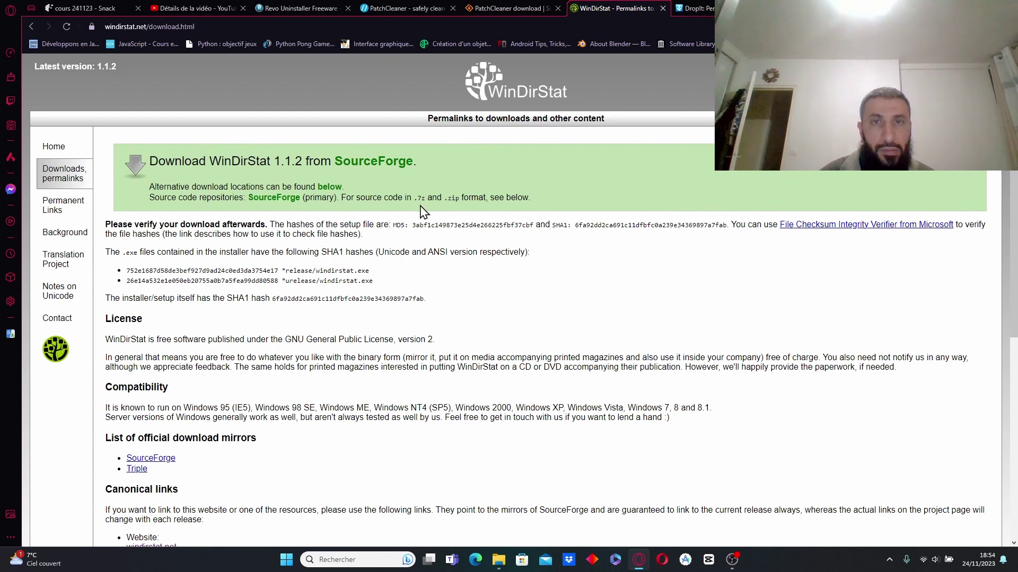
pyautogui.click(152, 460)
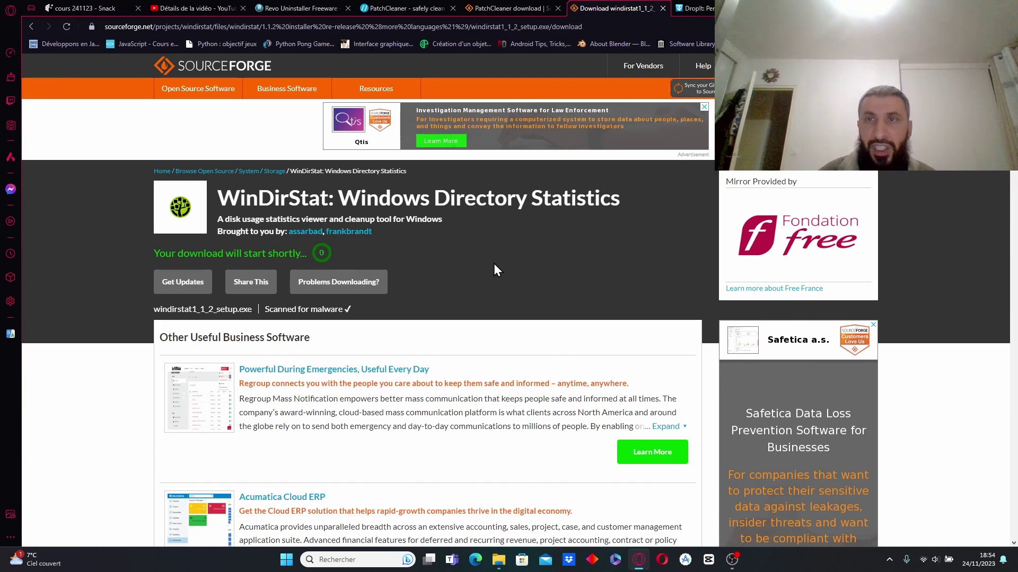
pyautogui.click(430, 269)
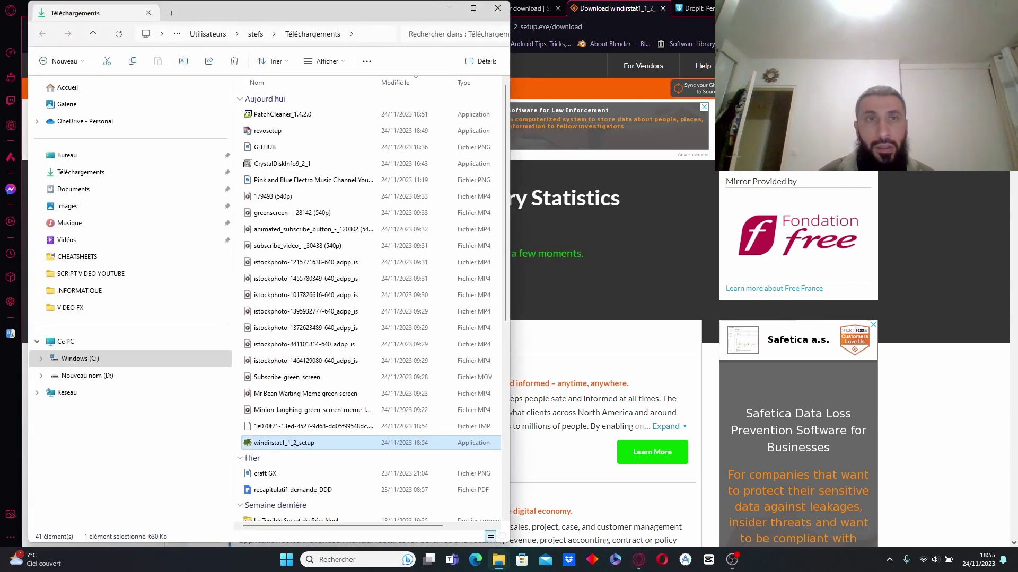
# - Run the downloaded windirstat1_1_2_setup installer and minimize the Explorer and browser windows
pyautogui.doubleClick(282, 444)
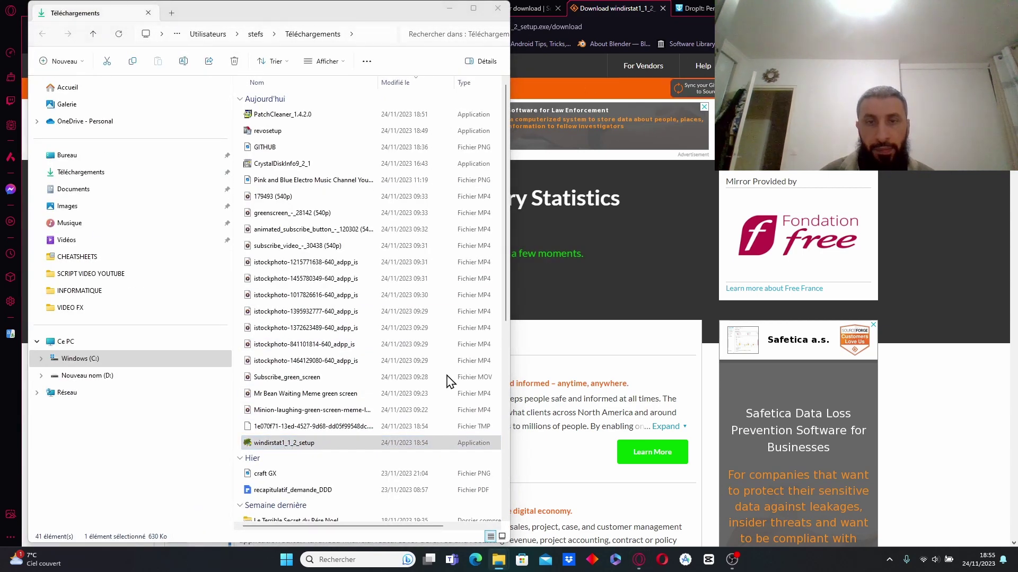
pyautogui.click(451, 10)
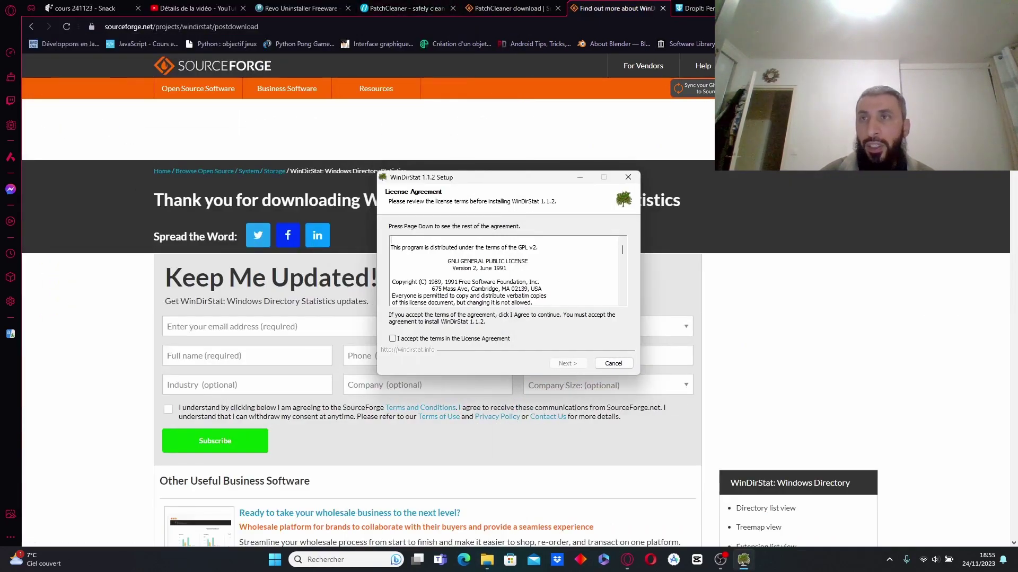
pyautogui.click(970, 7)
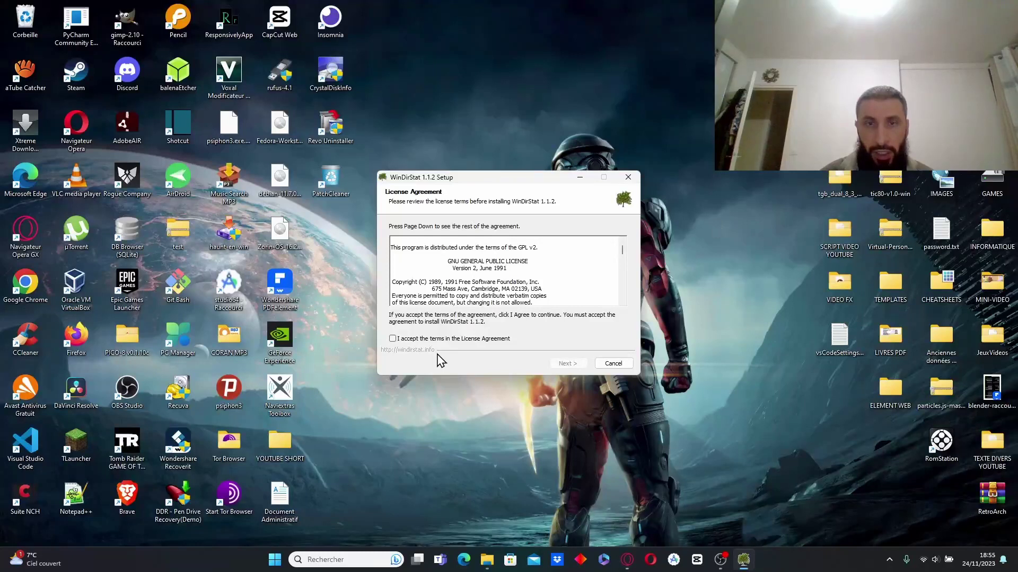
# - Install WinDirStat 1.1.2 with the default components in C:\Program Files (x86)\WinDirStat, accepting the license agreement, and finish the wizard with the program set to run
pyautogui.click(392, 338)
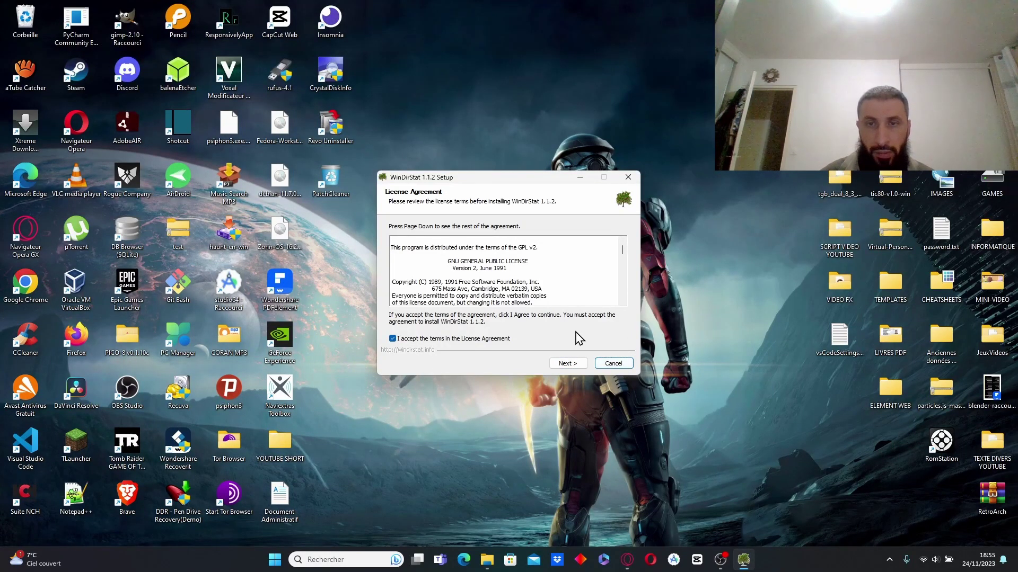
pyautogui.click(565, 365)
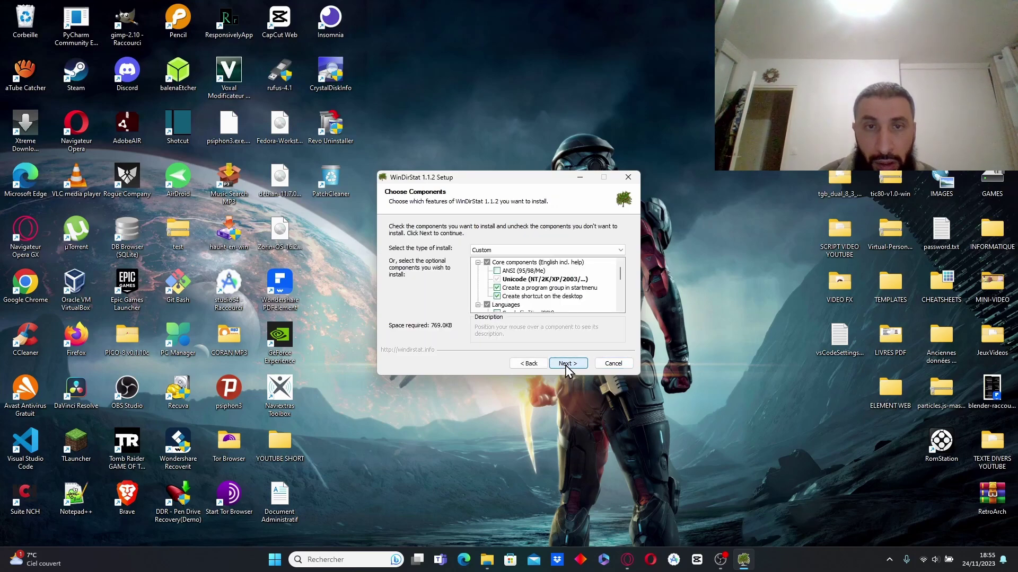
pyautogui.click(565, 365)
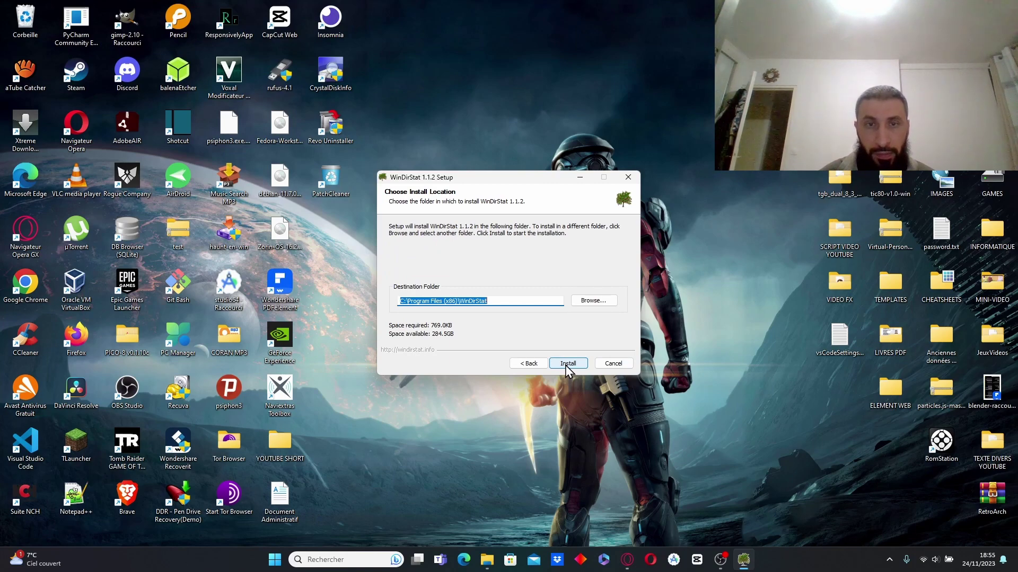
pyautogui.click(565, 365)
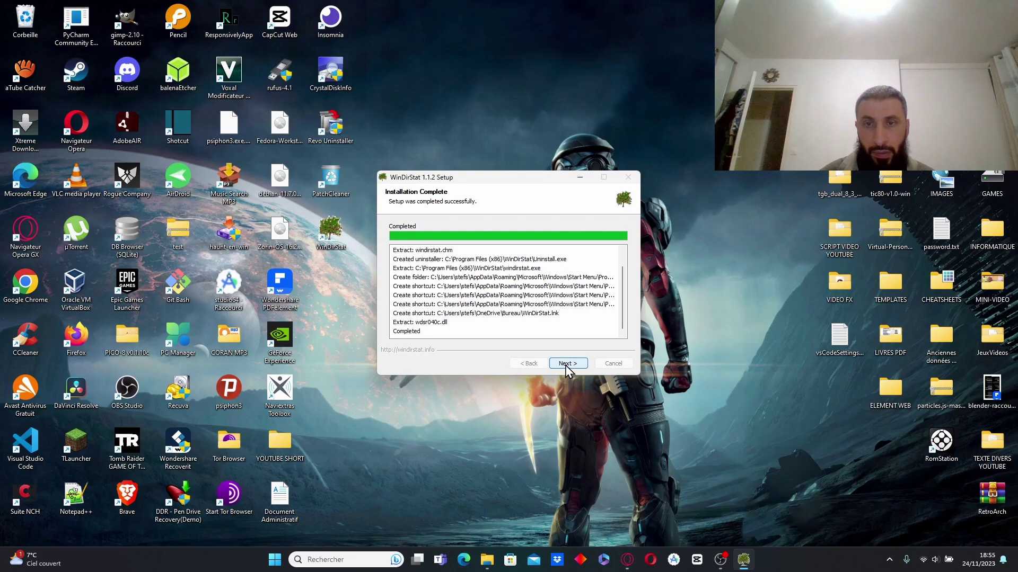
pyautogui.click(567, 364)
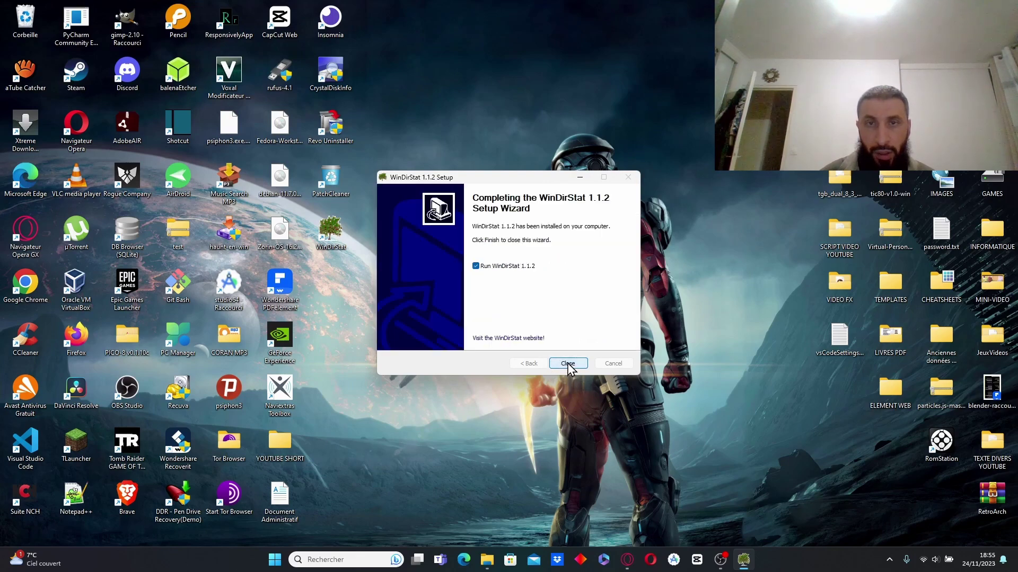
pyautogui.click(567, 363)
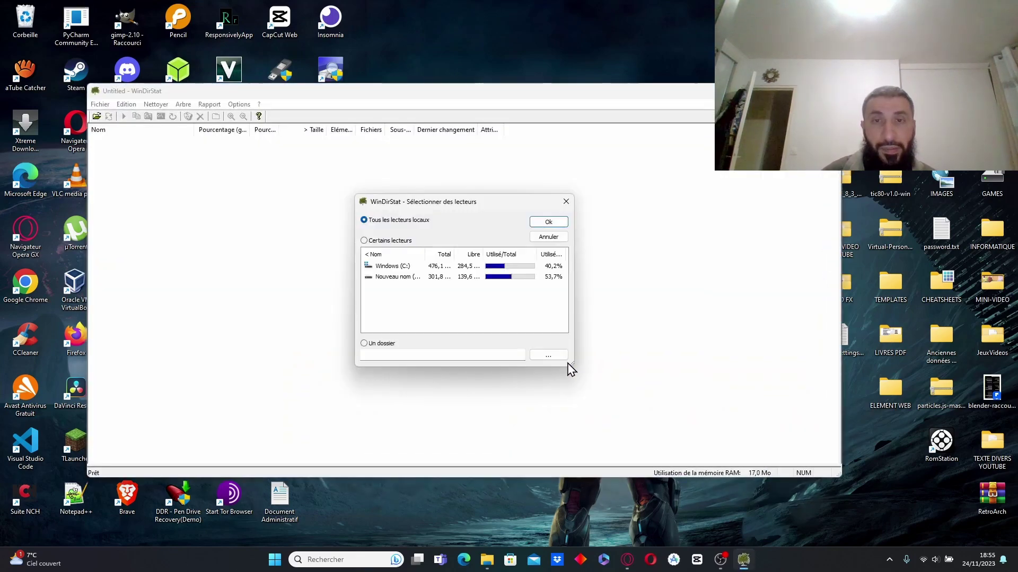
# - Scan only the Windows (C:) drive and maximize the WinDirStat window
pyautogui.click(432, 272)
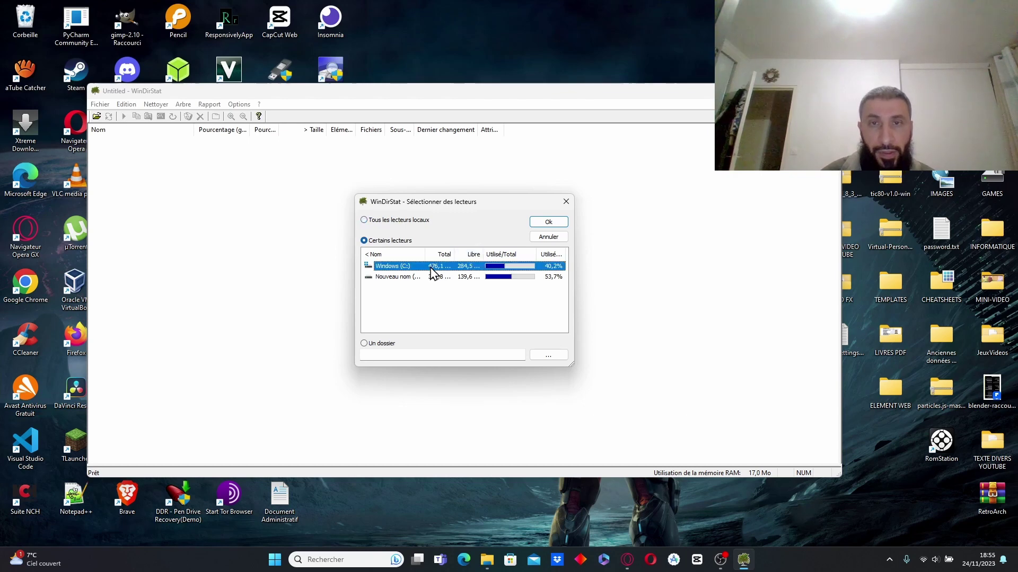
pyautogui.click(546, 223)
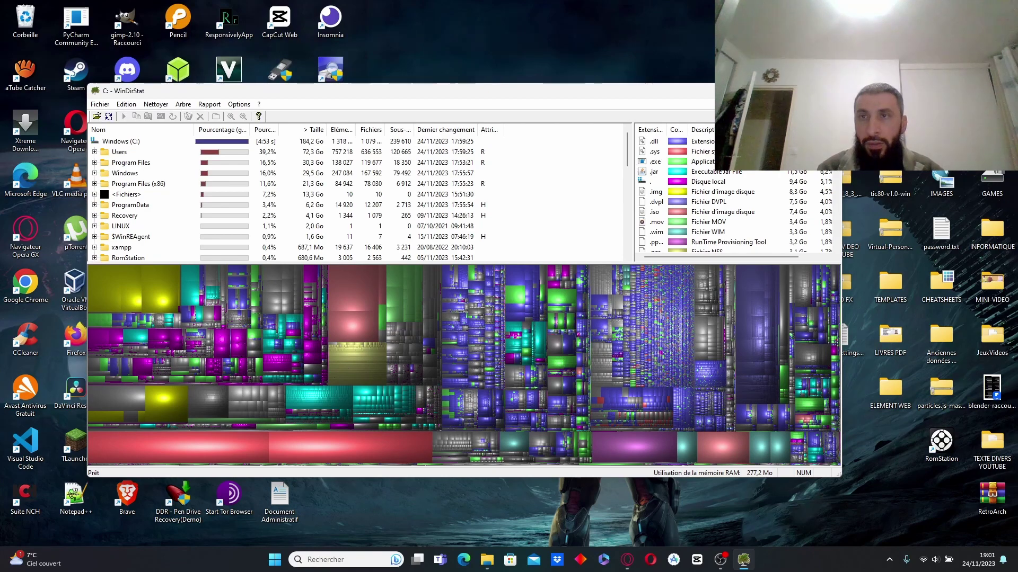
pyautogui.press('super+Up')
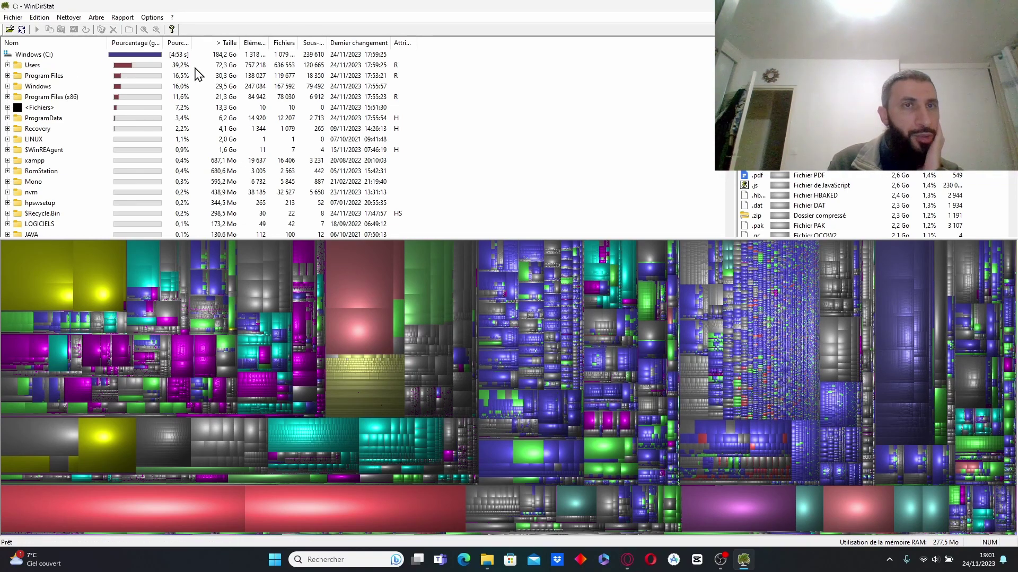
# - Examine the contents and sizes of the Users, Public, LINUX and <Fichiers> entries on the C: drive, collapsing each one again
pyautogui.click(7, 66)
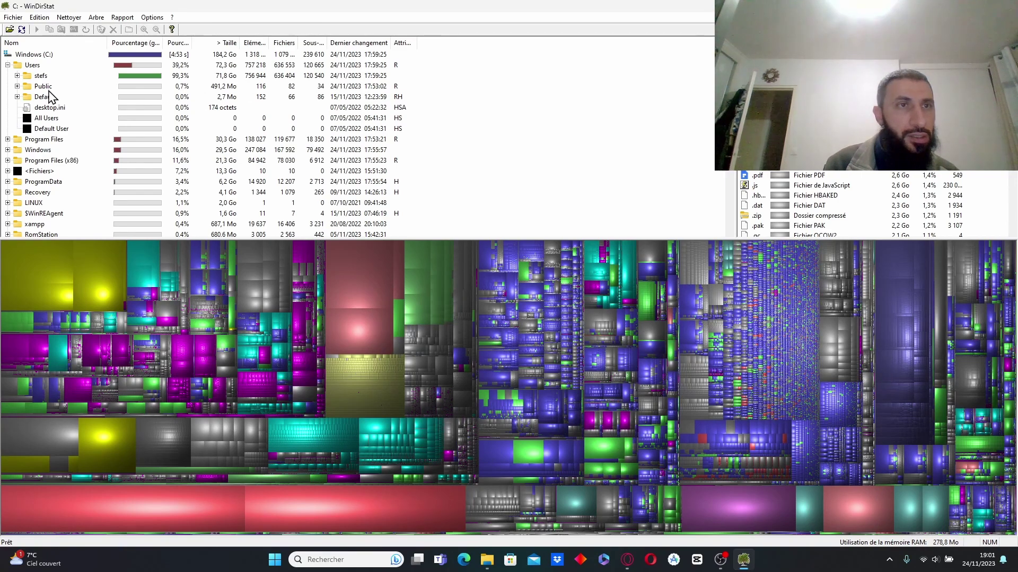
pyautogui.click(17, 86)
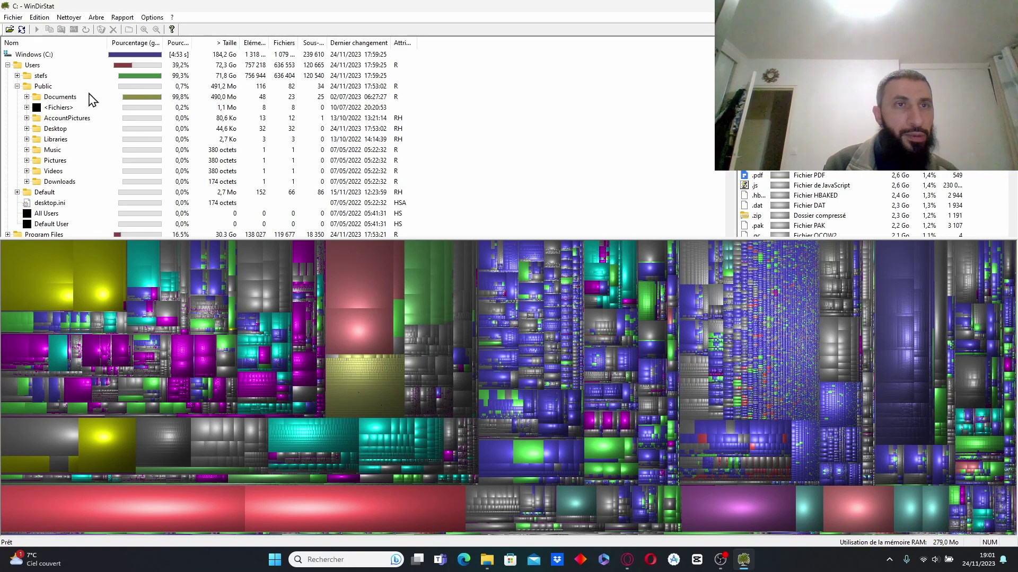
pyautogui.click(17, 86)
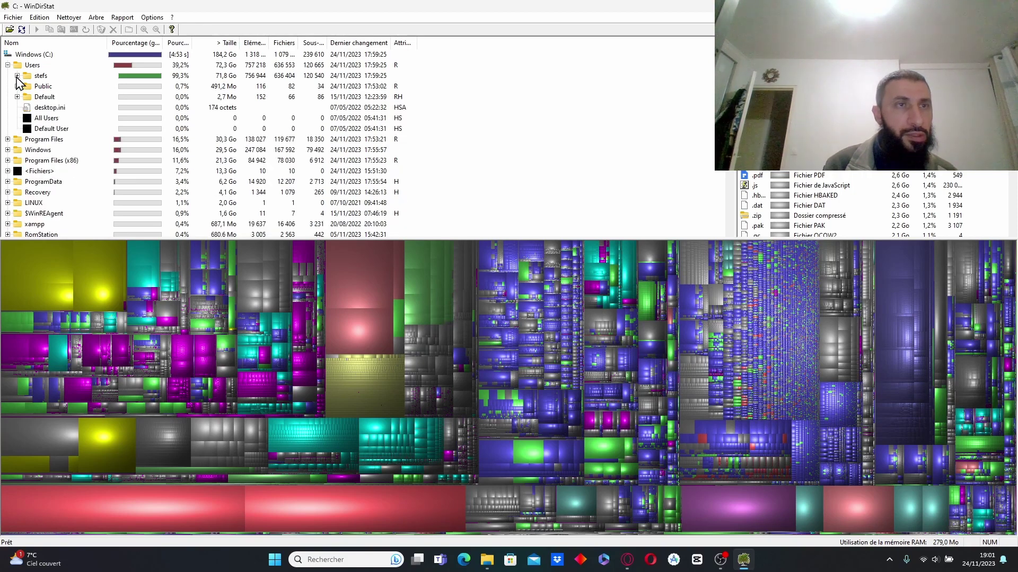
pyautogui.click(7, 65)
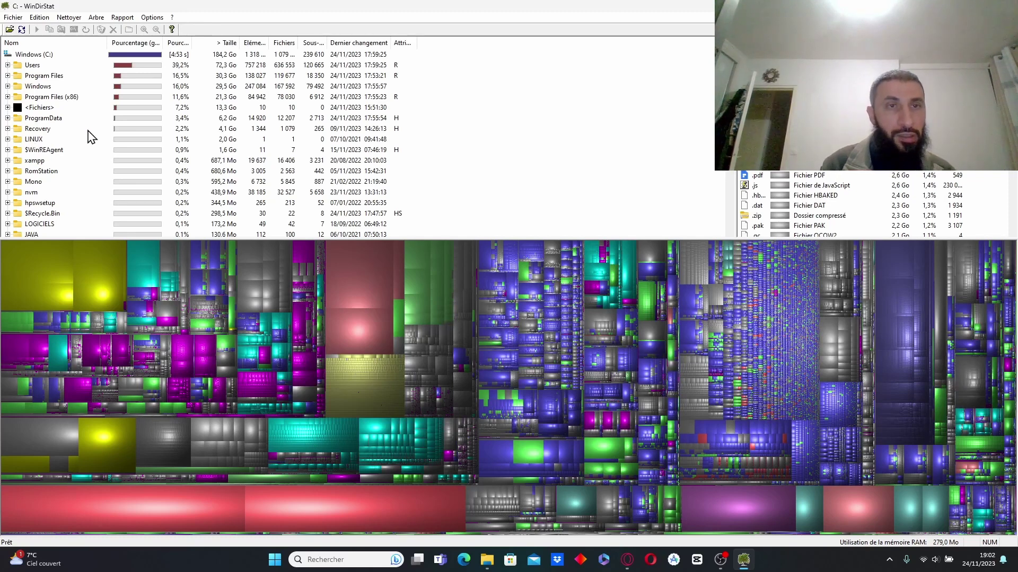
pyautogui.click(7, 139)
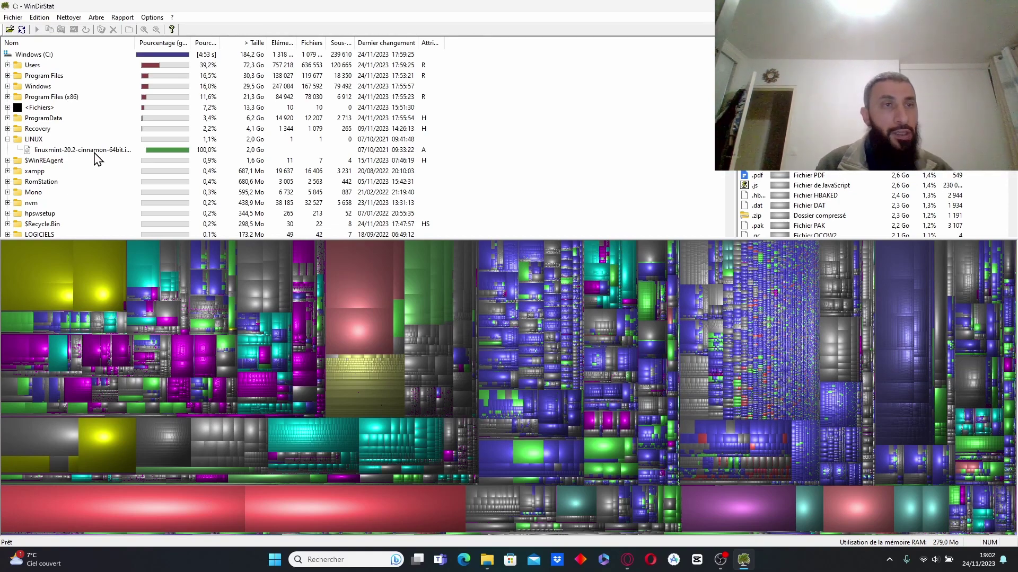
pyautogui.click(8, 139)
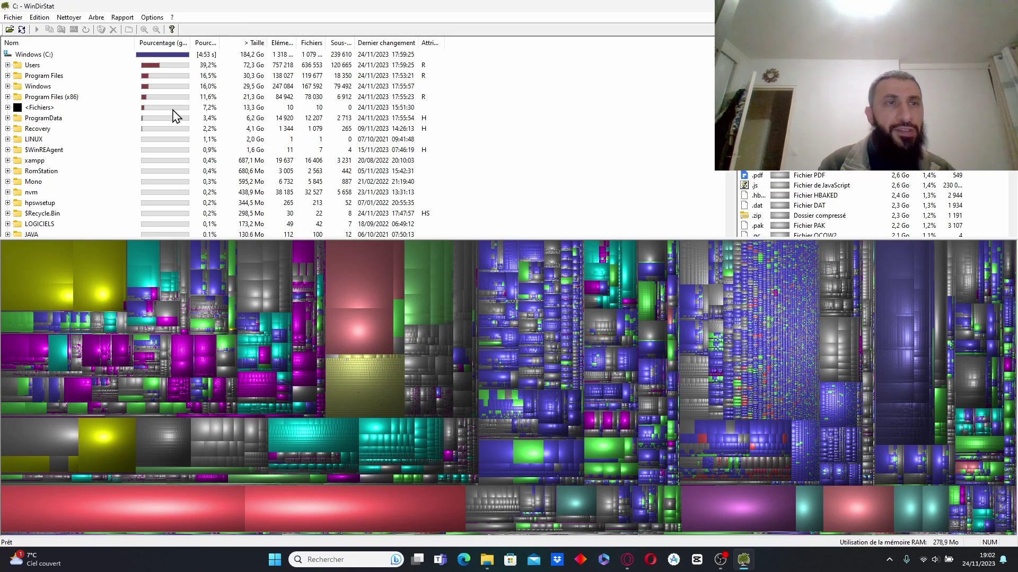
pyautogui.click(8, 107)
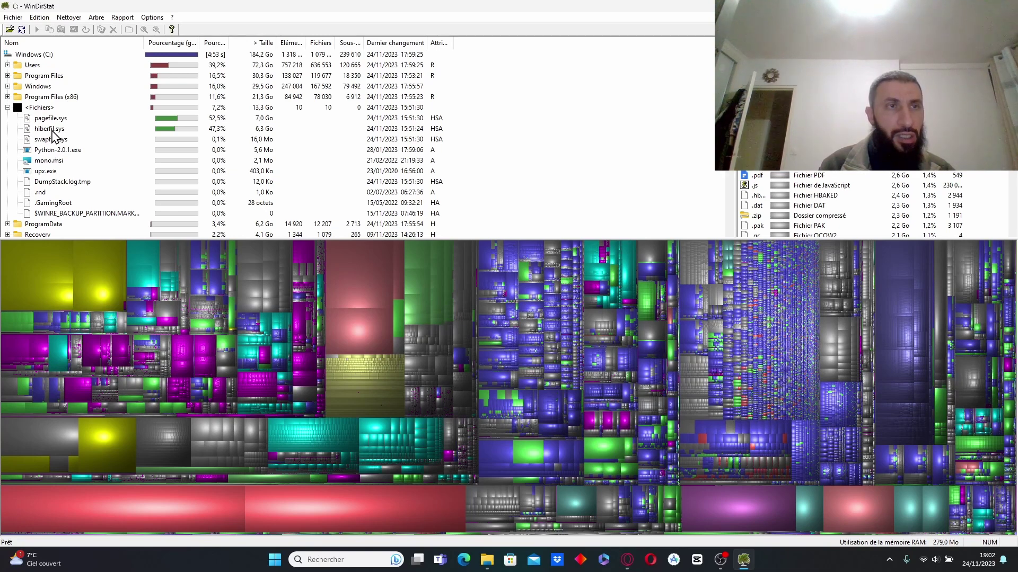
pyautogui.click(7, 107)
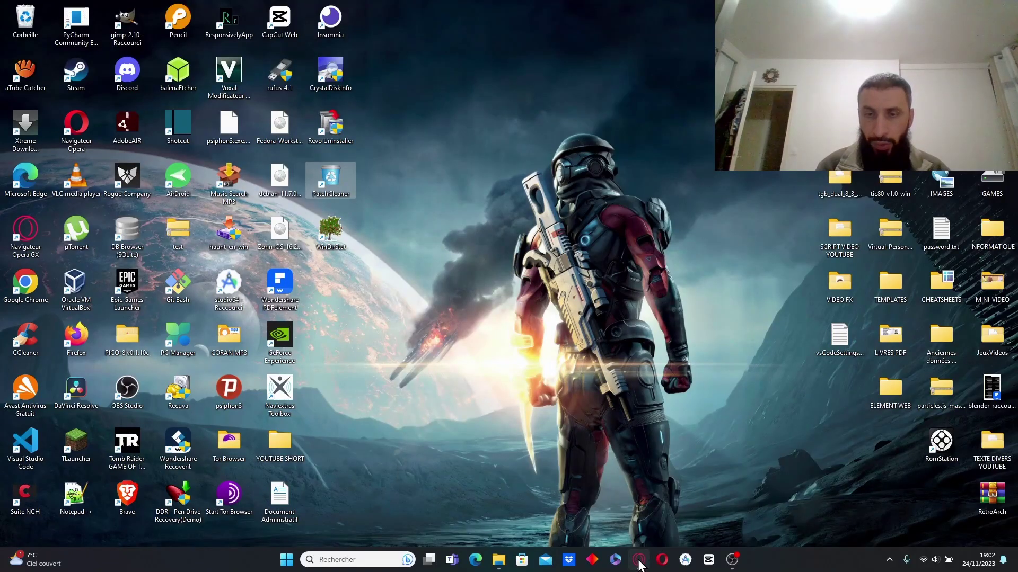
# - Return to the Opera GX browser and close the WinDirStat, PatchCleaner and Revo Uninstaller tabs, leaving the DropIt page in view
pyautogui.click(639, 561)
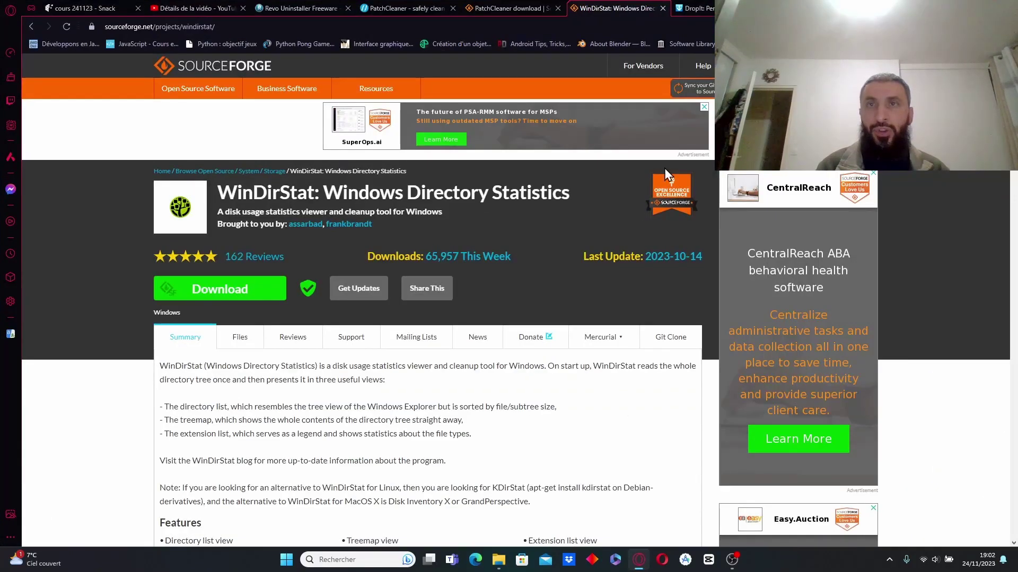
pyautogui.click(662, 9)
pyautogui.click(557, 8)
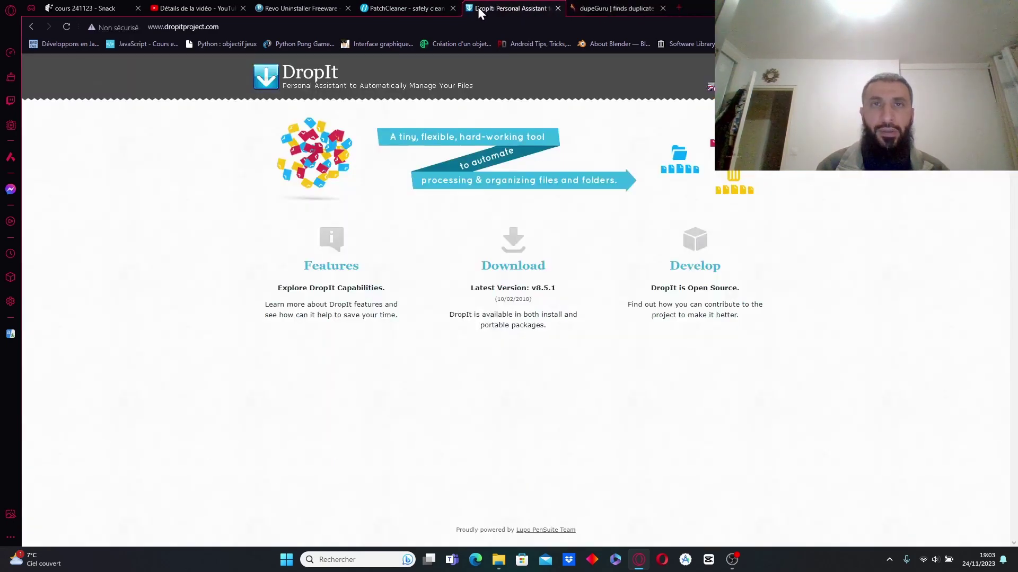
pyautogui.click(451, 7)
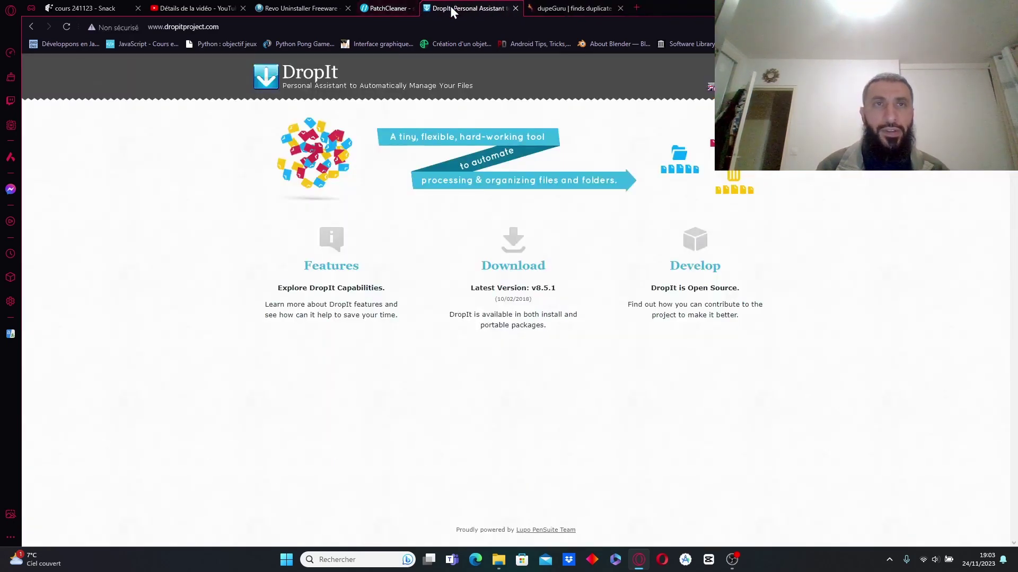
pyautogui.click(347, 8)
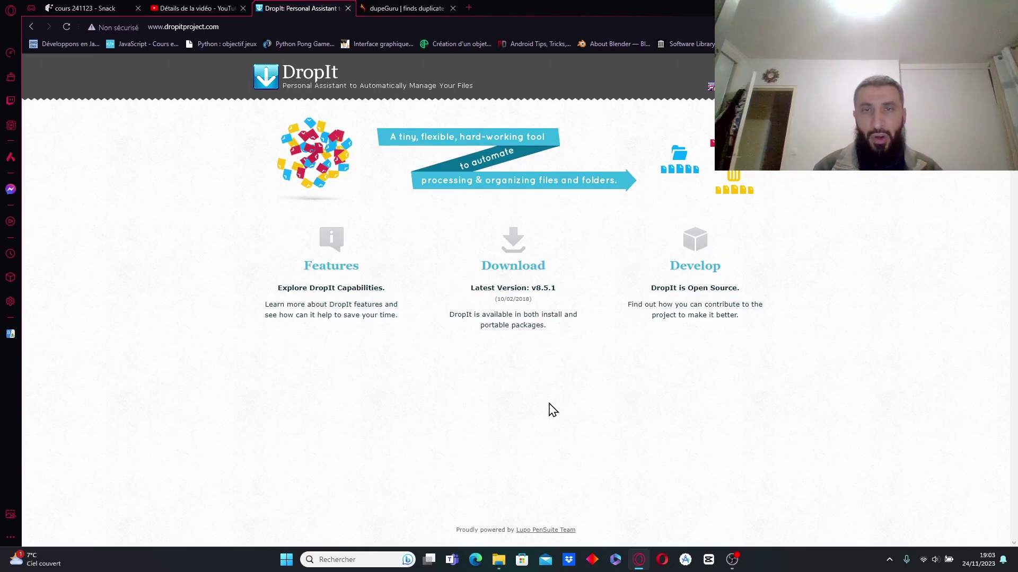
# - Download the DropIt v8.5.1 installer package from the DropIt site and save DropIt_v8.5.1_Setup in the Téléchargements folder
pyautogui.click(514, 278)
pyautogui.scroll(-5, 514, 278)
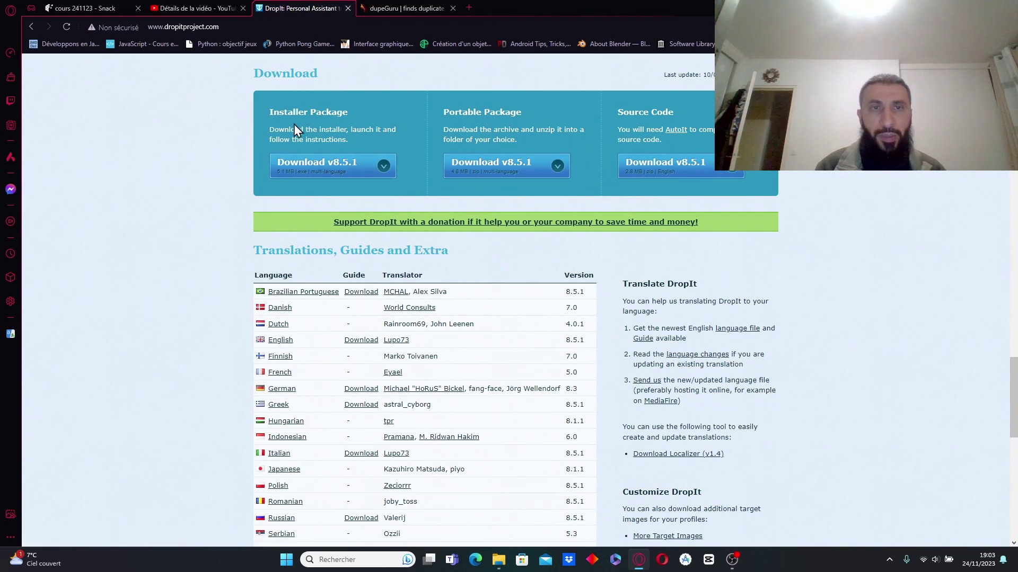
pyautogui.click(313, 173)
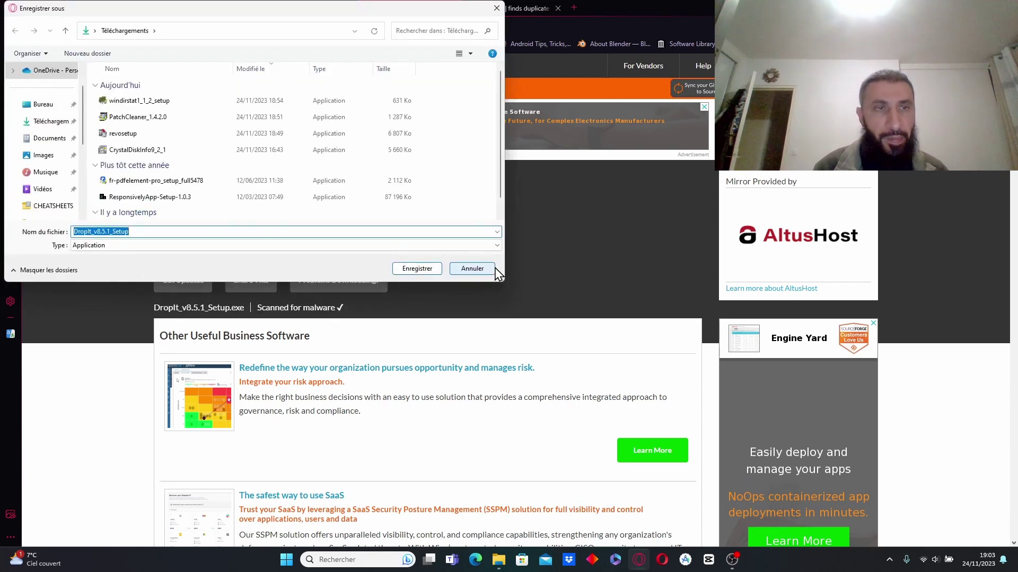
pyautogui.click(416, 269)
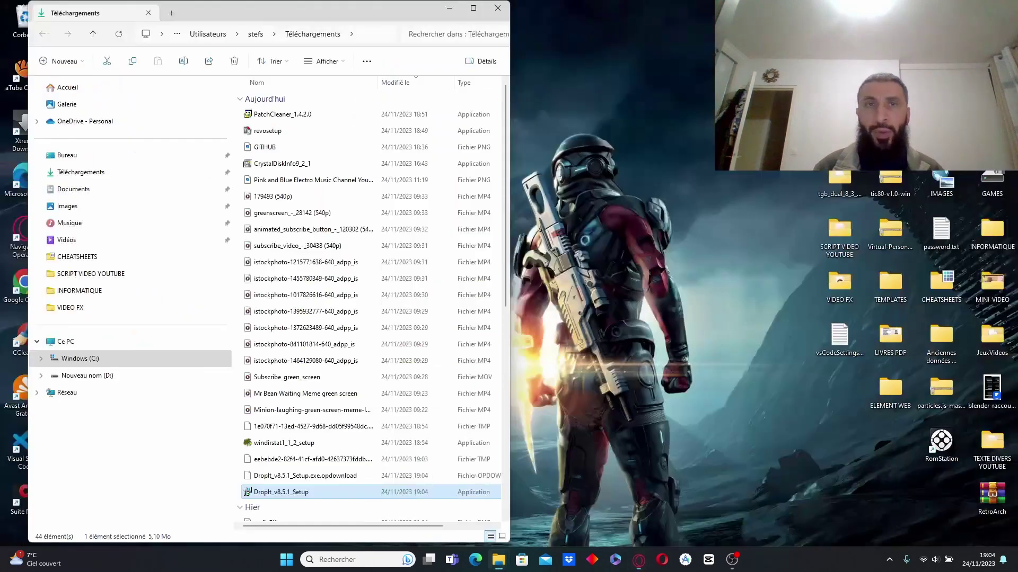
# - Run the downloaded DropIt_v8.5.1_Setup installer in Français, minimizing the Explorer window
pyautogui.doubleClick(299, 493)
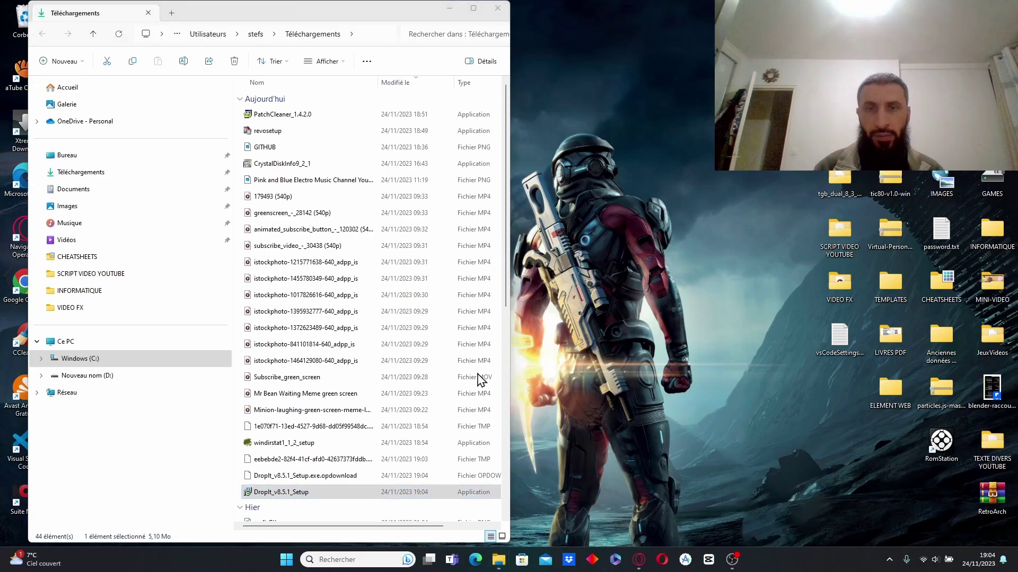
pyautogui.click(449, 9)
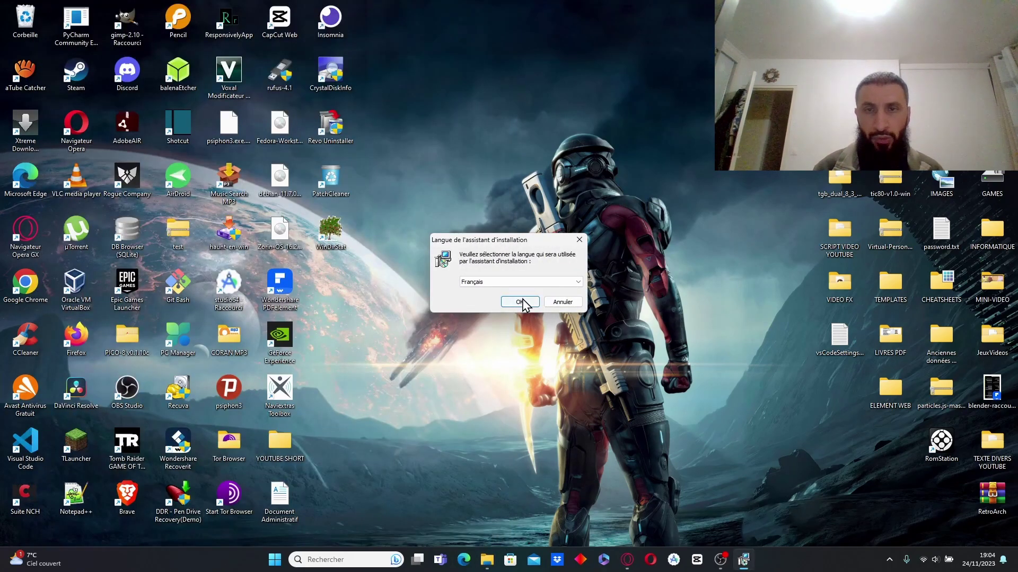
pyautogui.click(517, 303)
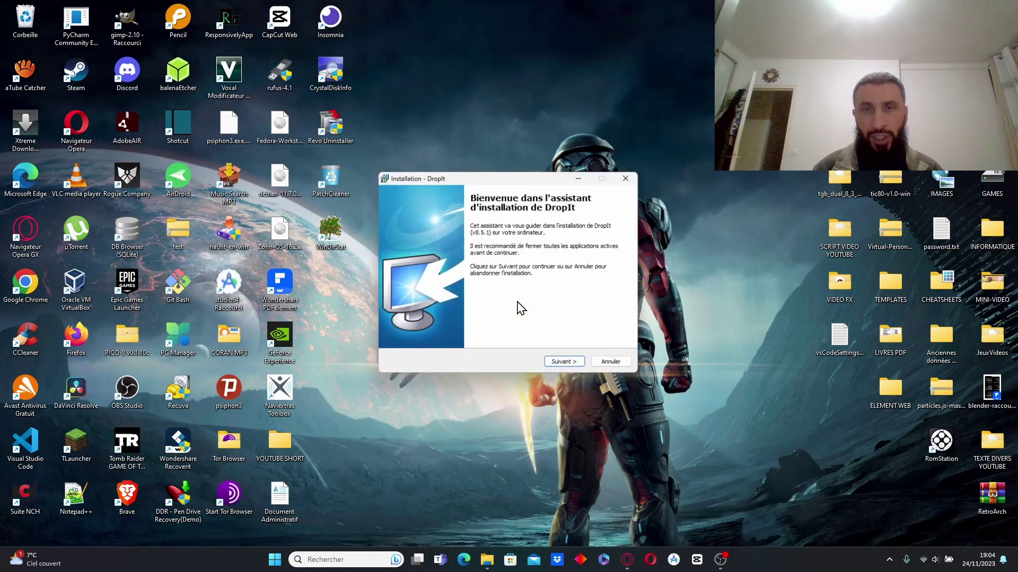
# - Install DropIt in C:\Program Files\DropIt with the DropIt start menu folder and a desktop icon
pyautogui.click(560, 366)
pyautogui.click(559, 365)
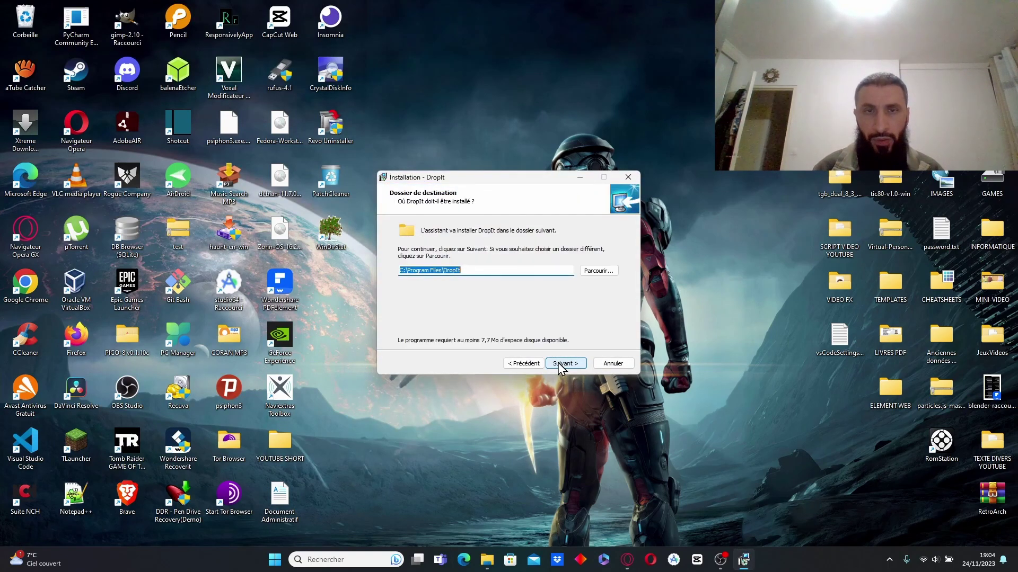
pyautogui.click(560, 365)
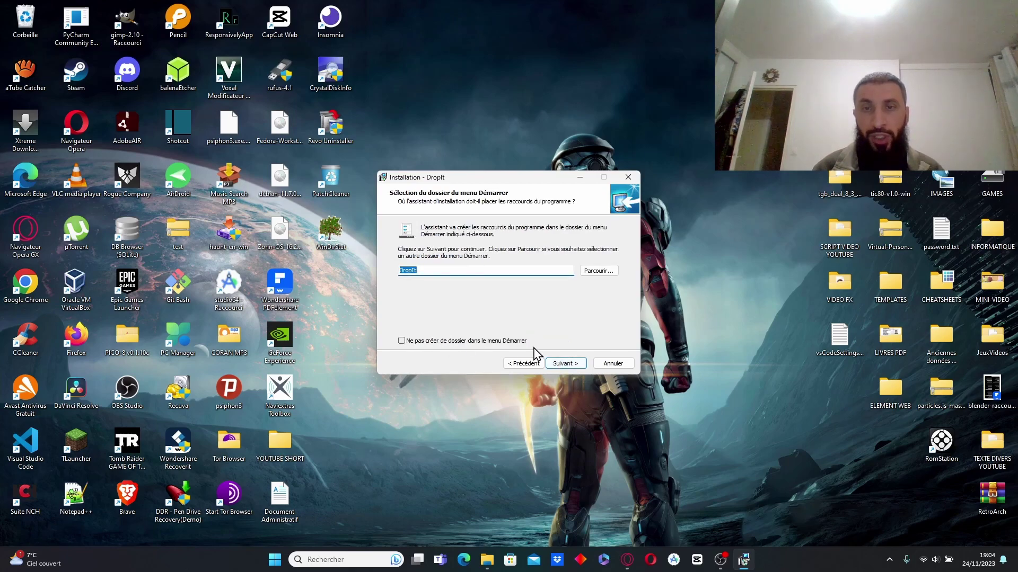
pyautogui.click(558, 365)
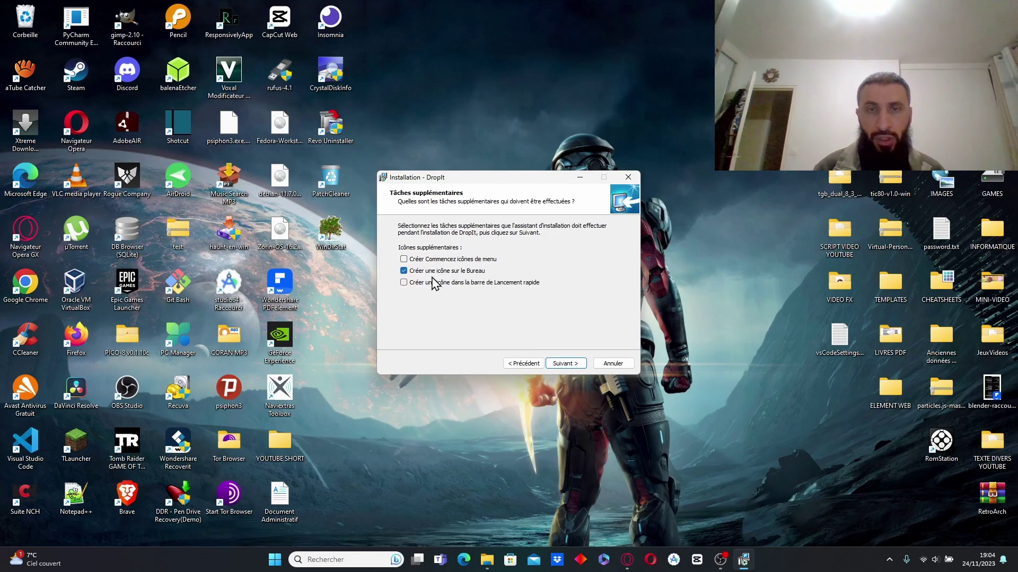
pyautogui.click(565, 364)
pyautogui.click(565, 363)
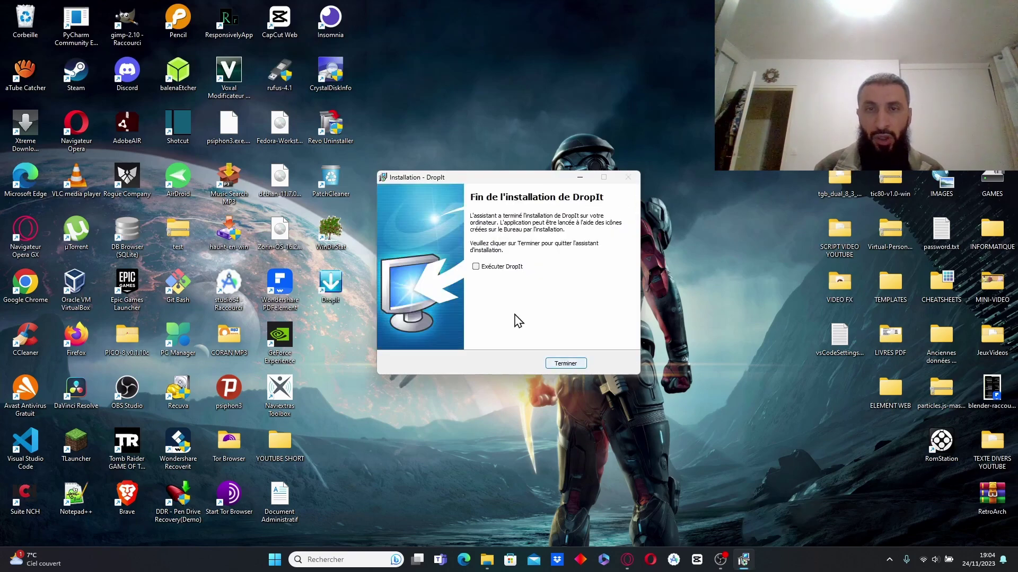
# - Finish the DropIt wizard with Exécuter DropIt enabled, keeping the flagged dropit.exe and declining total protection in the RAV Endpoint Protection alert
pyautogui.click(476, 266)
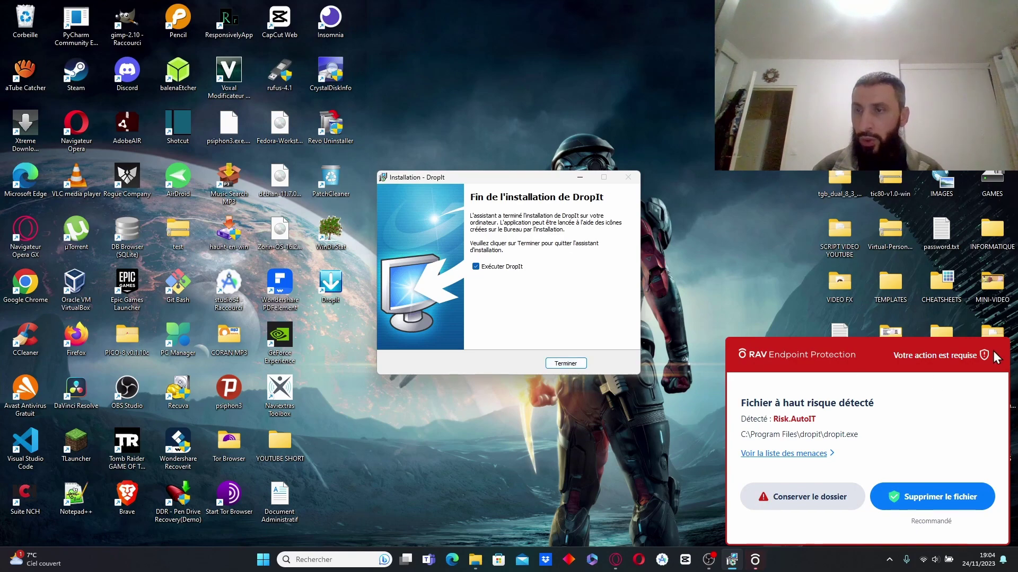
pyautogui.click(835, 505)
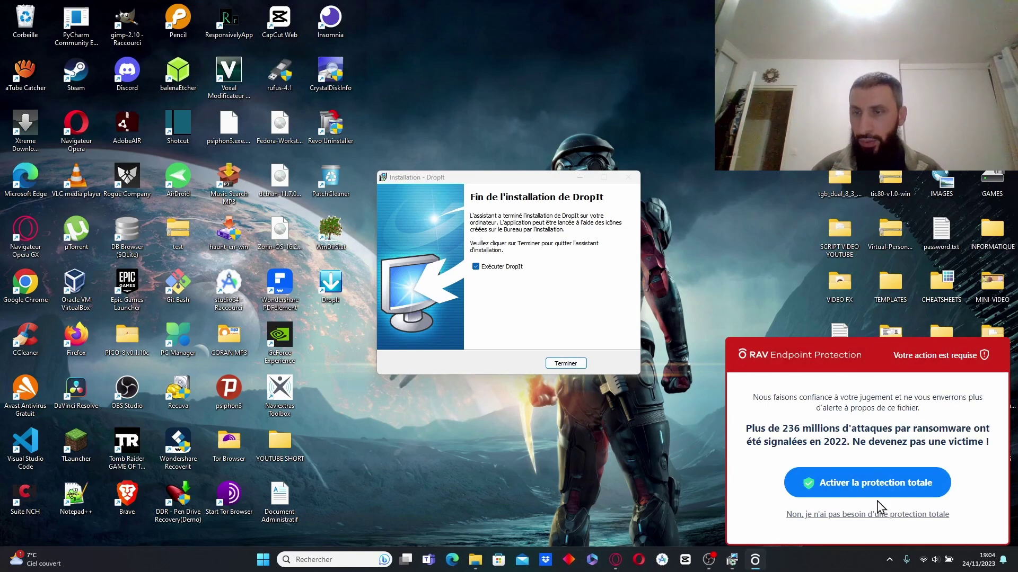
pyautogui.click(840, 515)
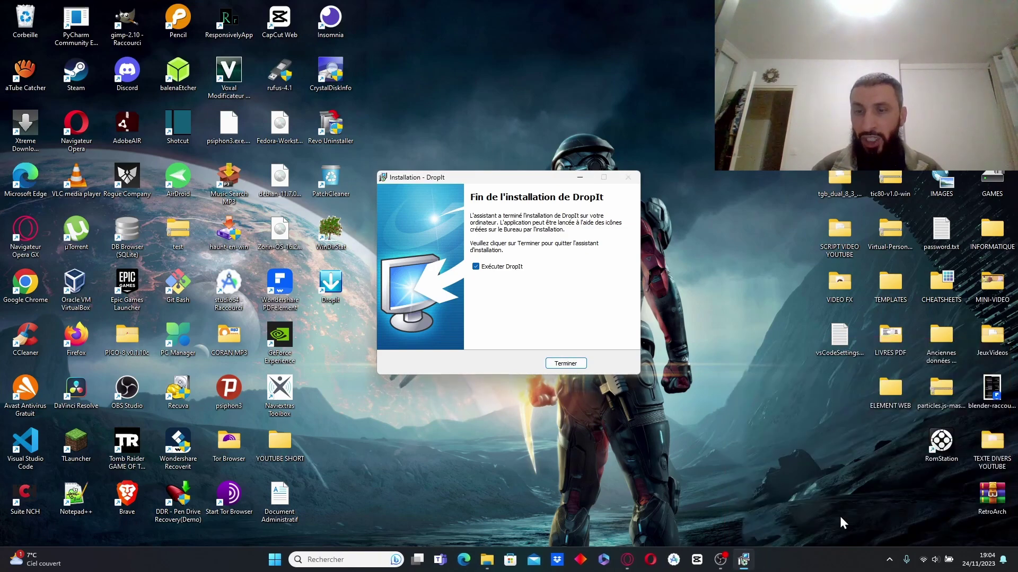
pyautogui.click(555, 364)
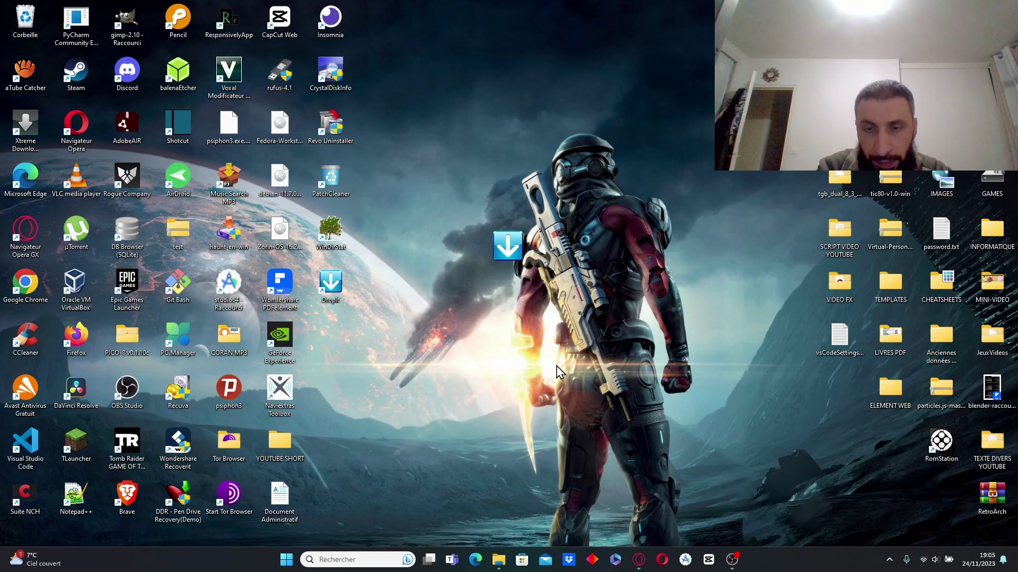
pyautogui.click(508, 254)
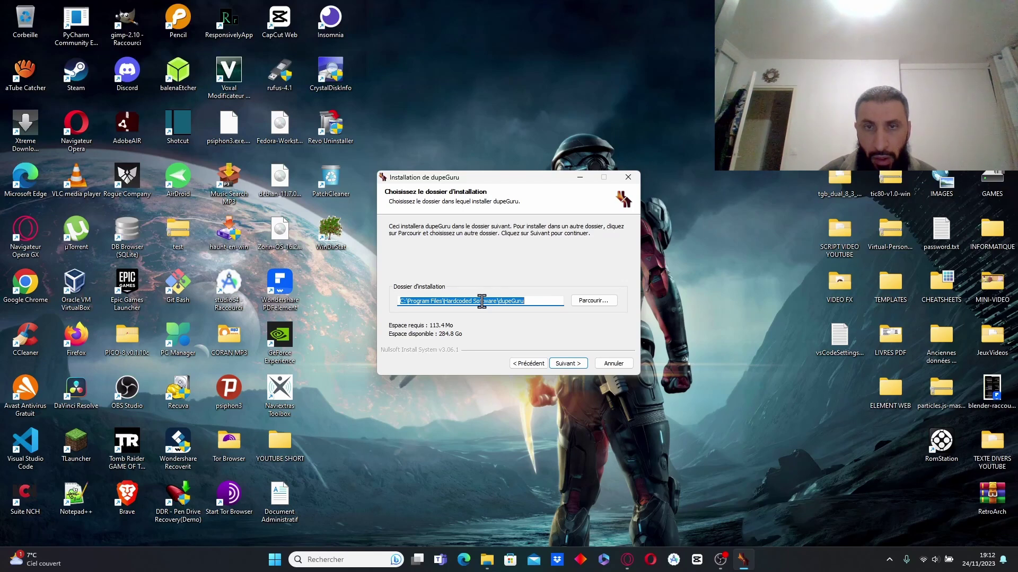
# - Quit the dupeGuru installation wizard from its installation folder page and confirm leaving the setup
pyautogui.click(610, 365)
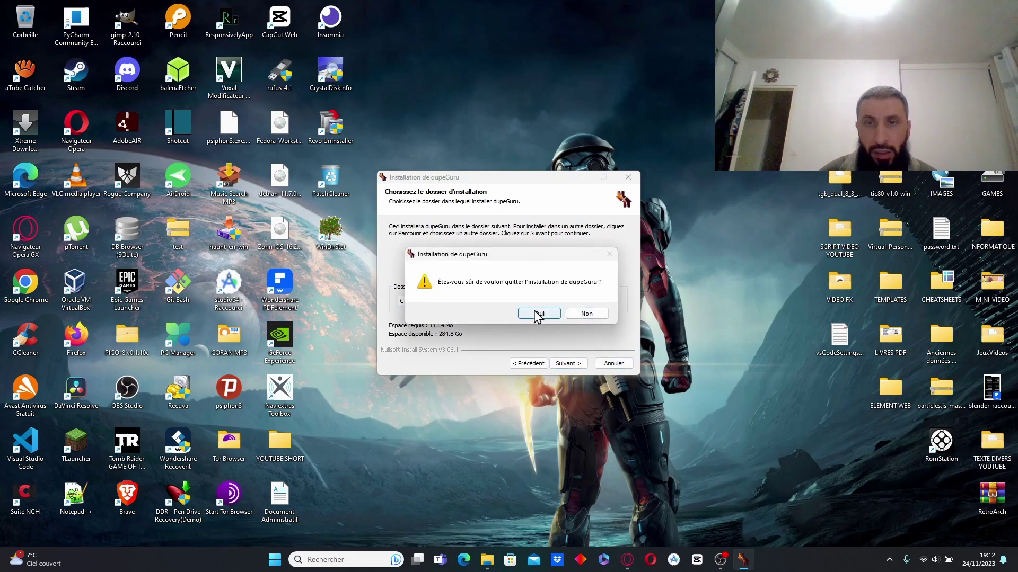
pyautogui.click(535, 316)
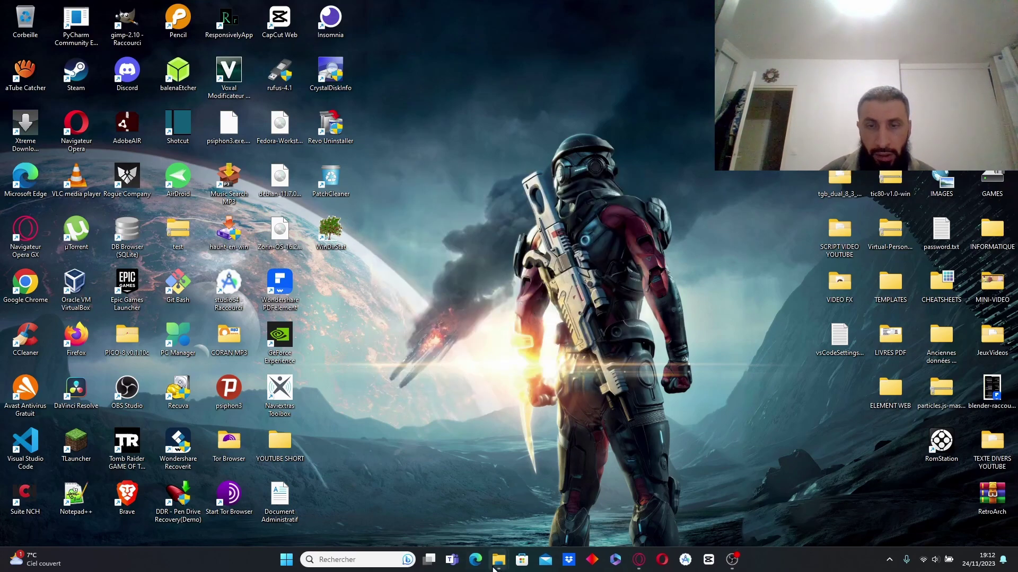
# - Open the dupeGuru folder inside Programmes\Hardcoded Software on the Windows (C:) drive in File Explorer
pyautogui.moveTo(499, 566)
pyautogui.click(503, 515)
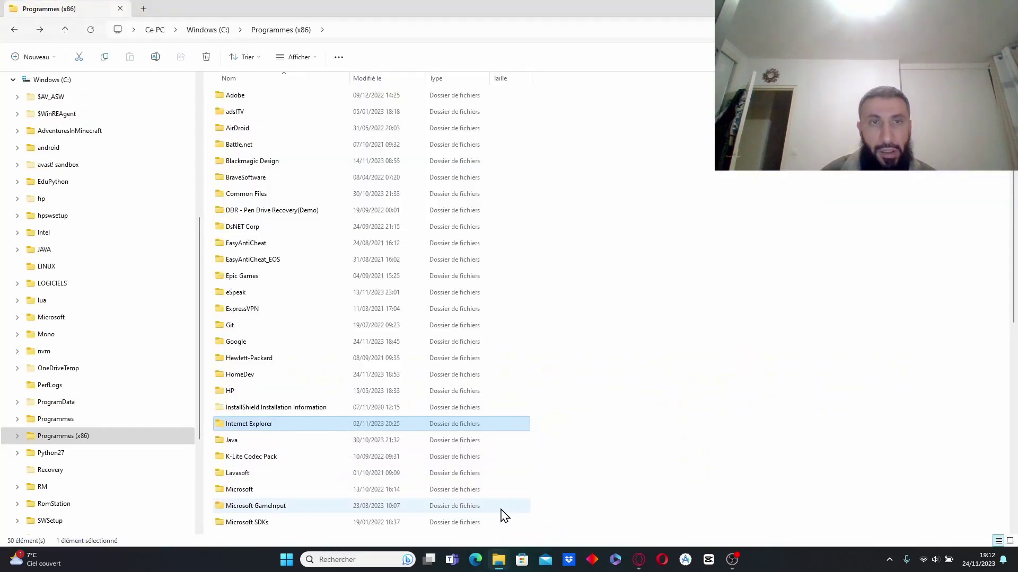
pyautogui.click(49, 82)
pyautogui.click(247, 413)
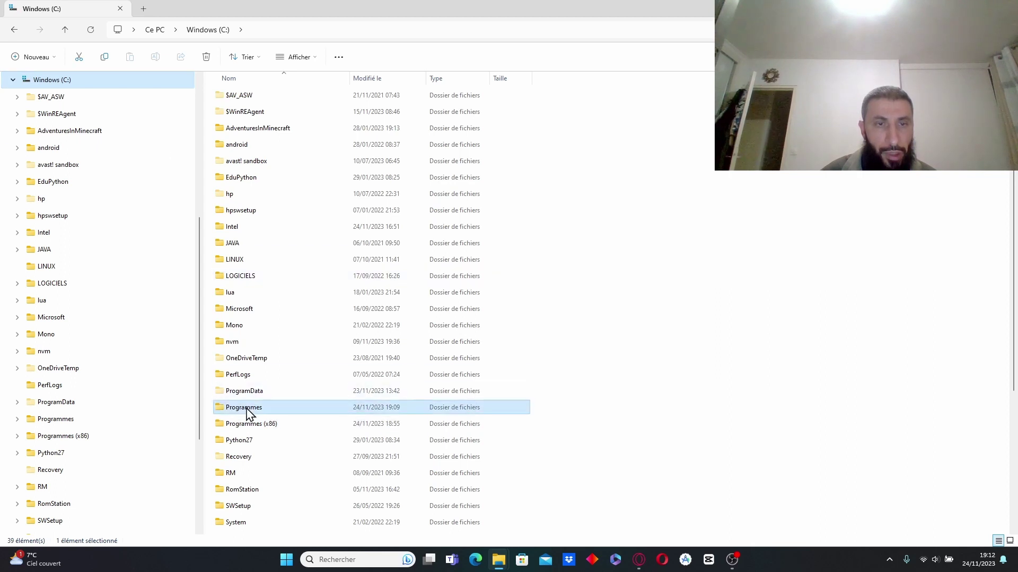
pyautogui.doubleClick(248, 412)
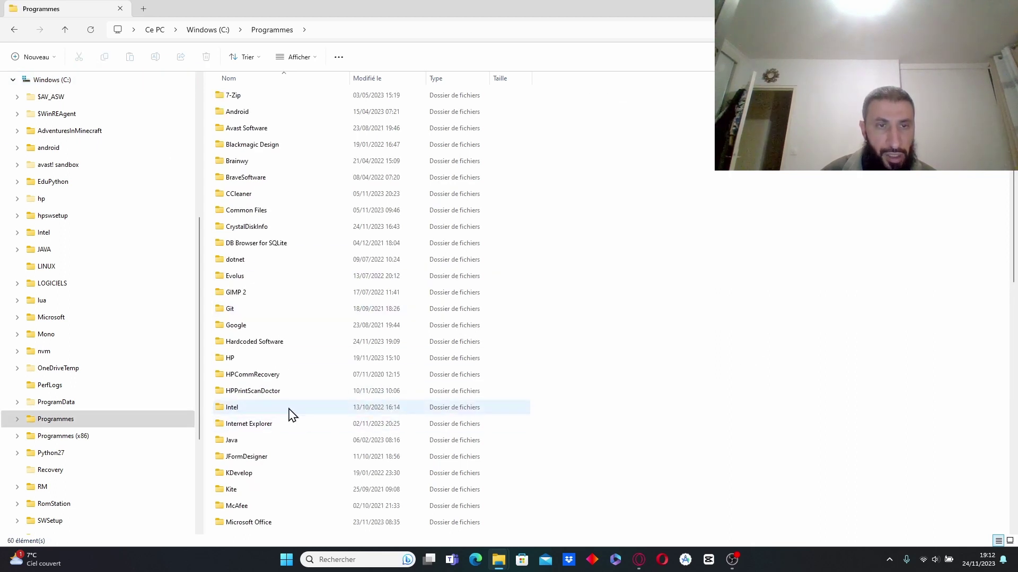
pyautogui.click(249, 343)
pyautogui.doubleClick(252, 343)
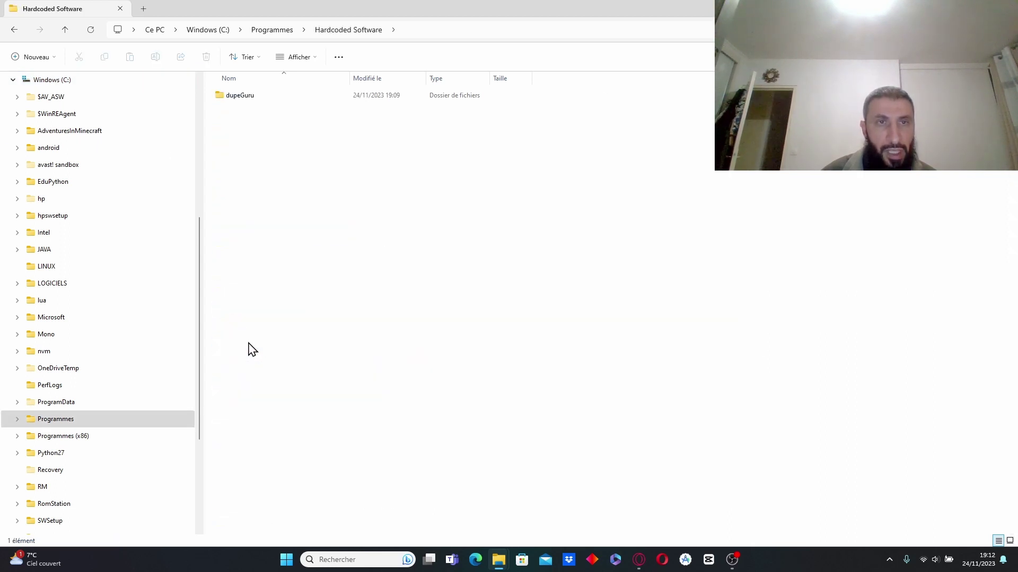
pyautogui.doubleClick(242, 99)
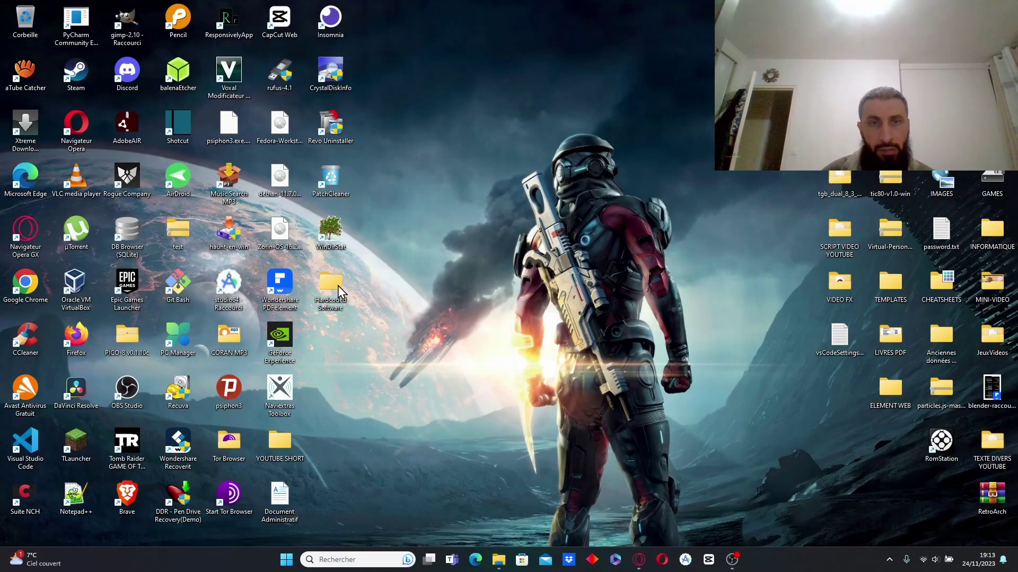
# - Launch dupeguru-win64 from the dupeGuru subfolder of the Hardcoded Software folder on the desktop
pyautogui.doubleClick(331, 286)
pyautogui.doubleClick(257, 96)
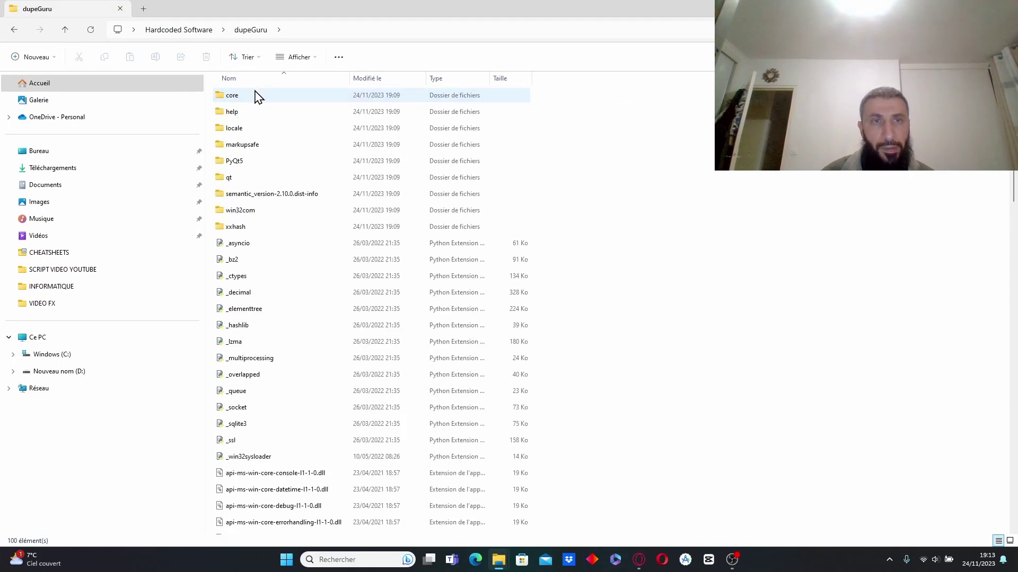
pyautogui.scroll(-18, 521, 337)
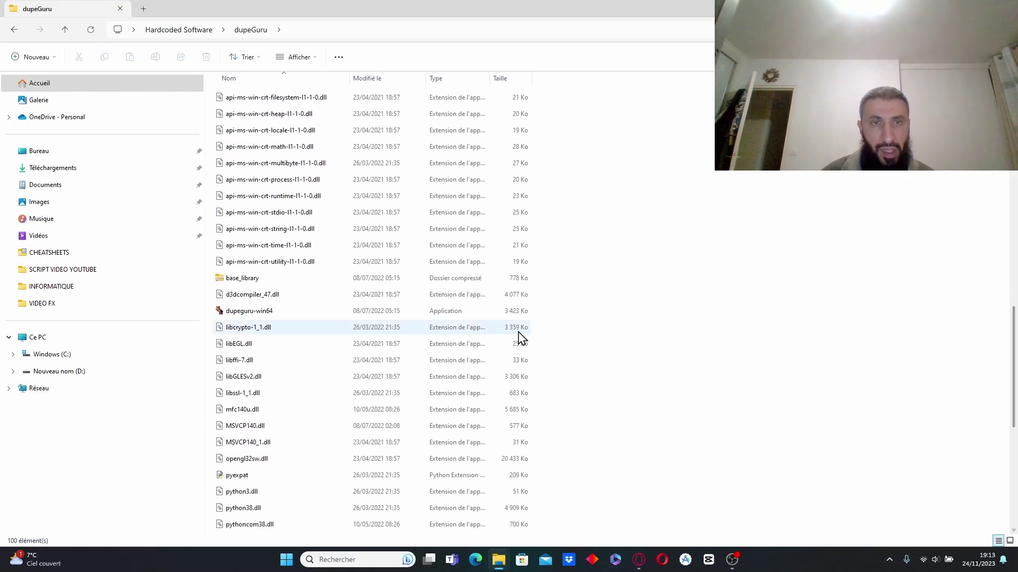
pyautogui.click(254, 311)
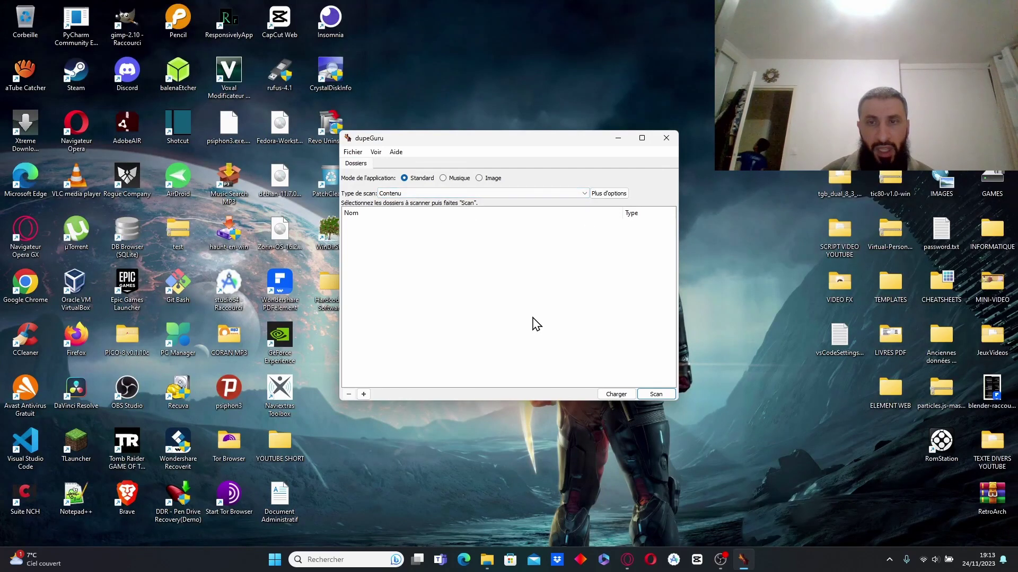
# - Look at the dialog for loading a results file, cancel it, and try the Dossiers scan type in Standard mode
pyautogui.click(613, 394)
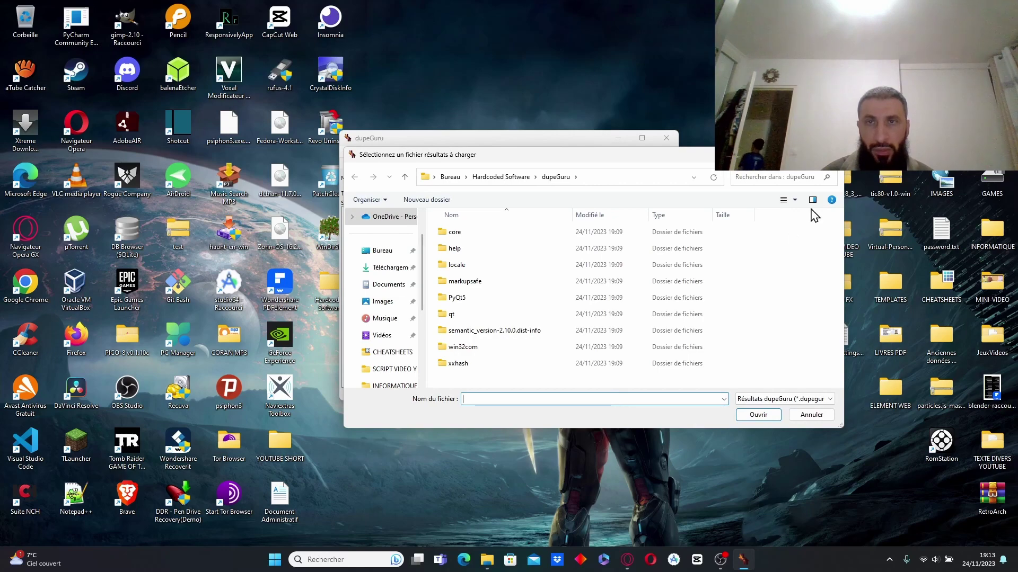
pyautogui.press('Escape')
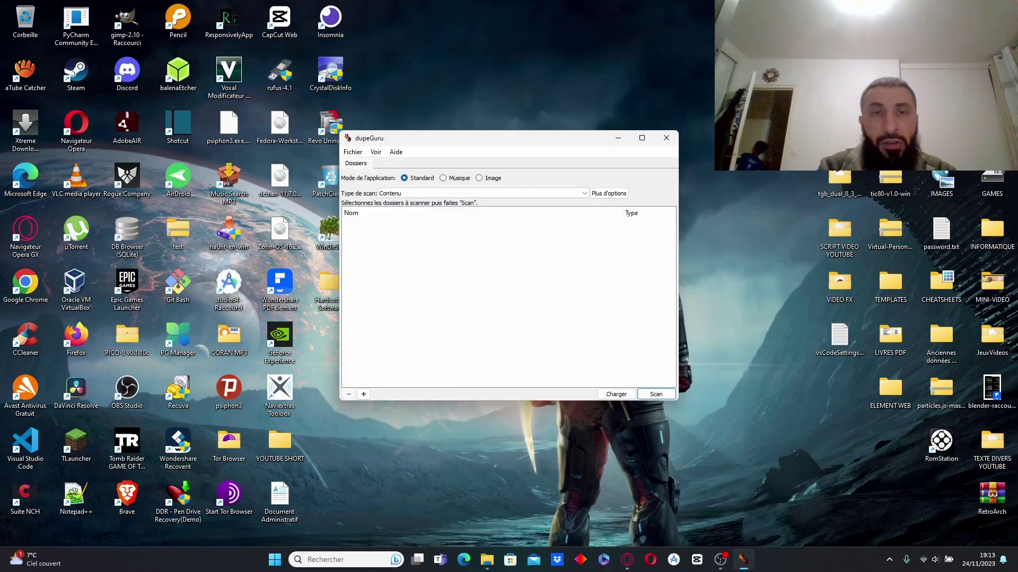
pyautogui.click(584, 195)
pyautogui.click(585, 196)
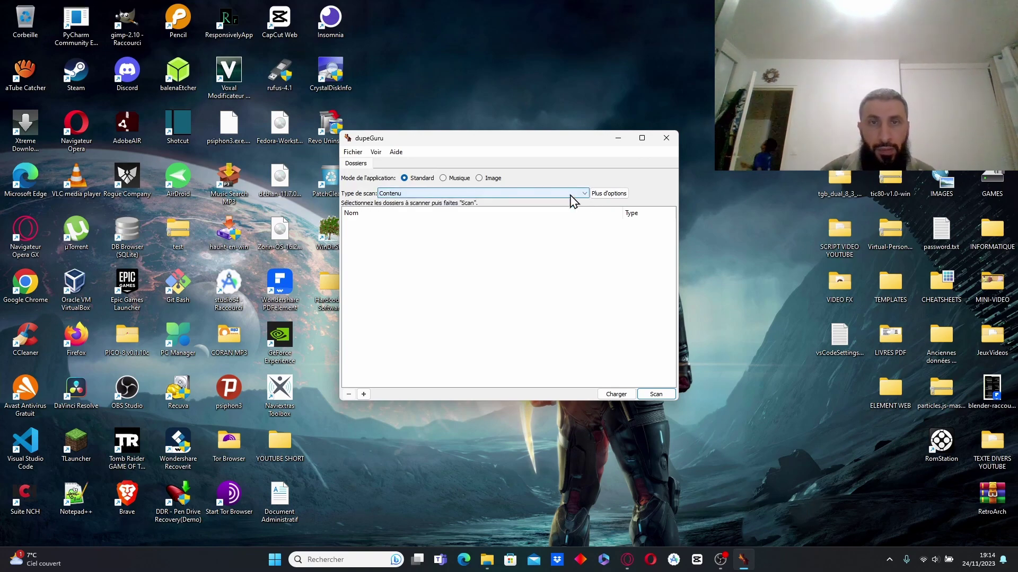
pyautogui.click(585, 195)
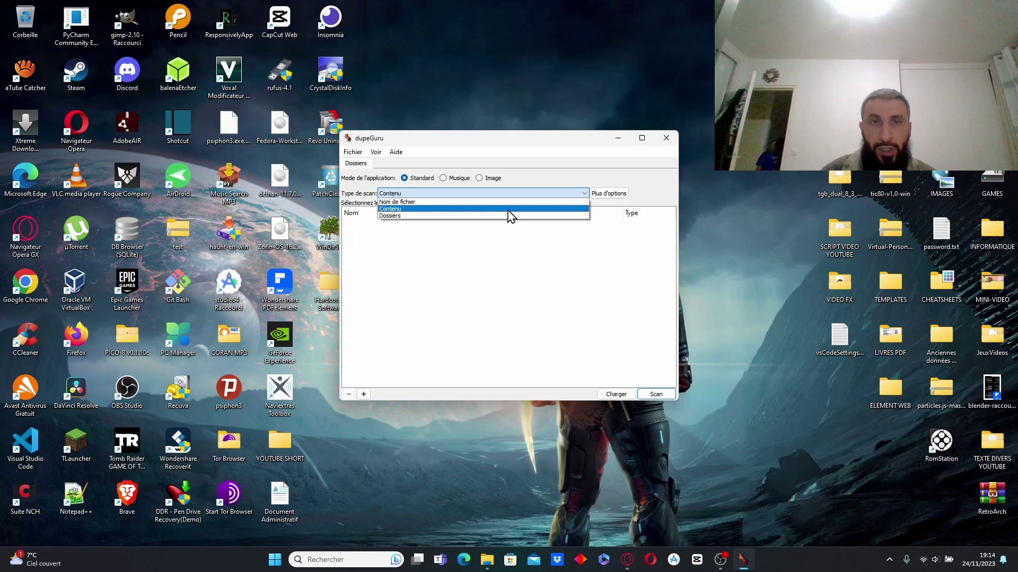
pyautogui.click(432, 219)
# - Try Musique mode, run a scan in Image mode with scan type Contenu, and close dupeGuru
pyautogui.click(444, 179)
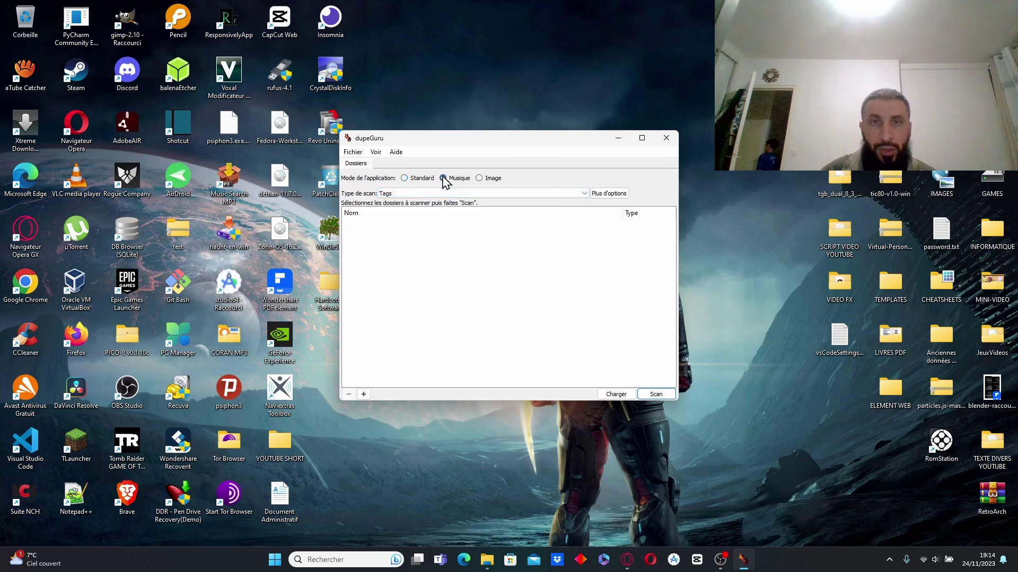
pyautogui.click(584, 195)
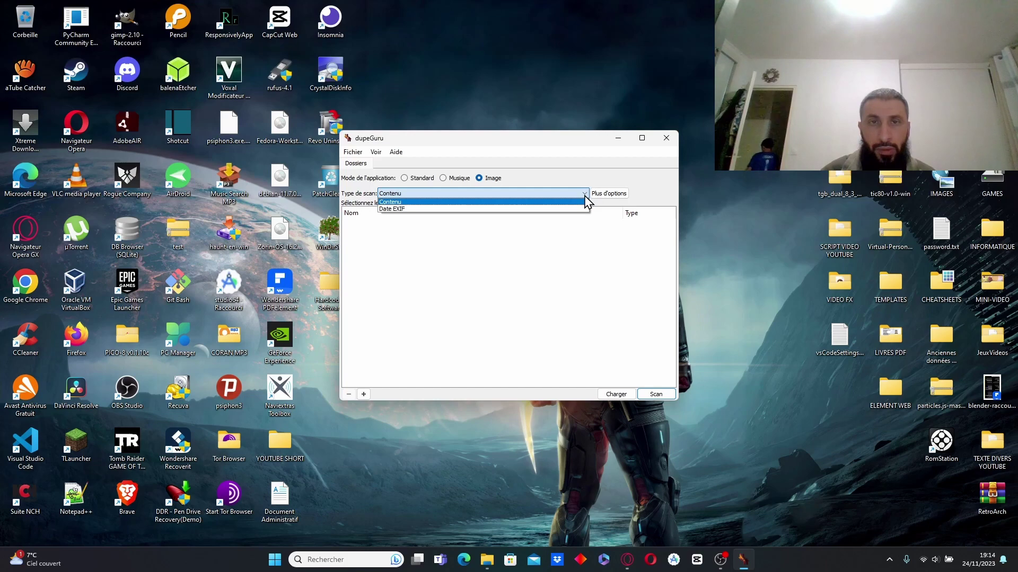
pyautogui.click(554, 202)
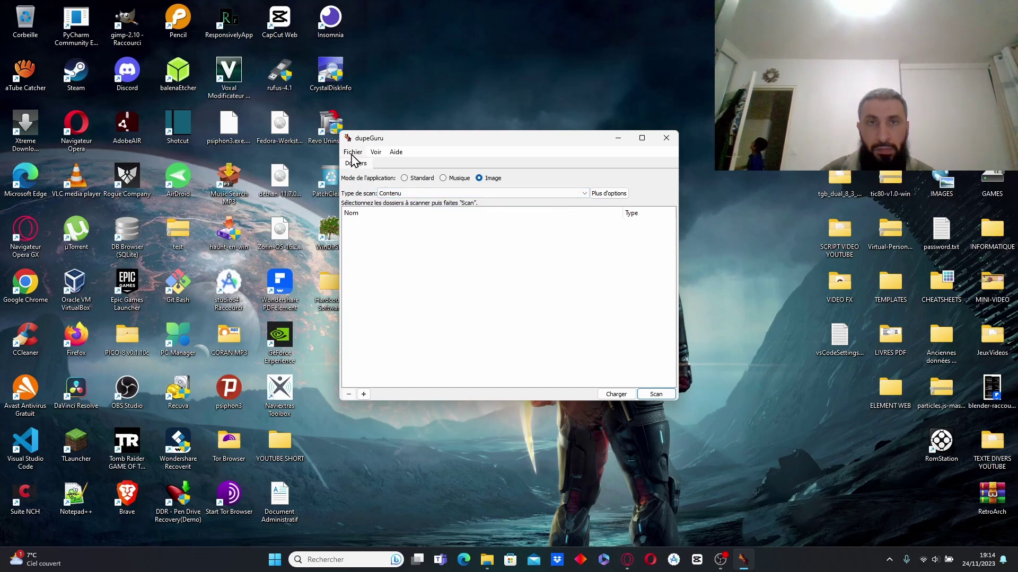
pyautogui.click(656, 395)
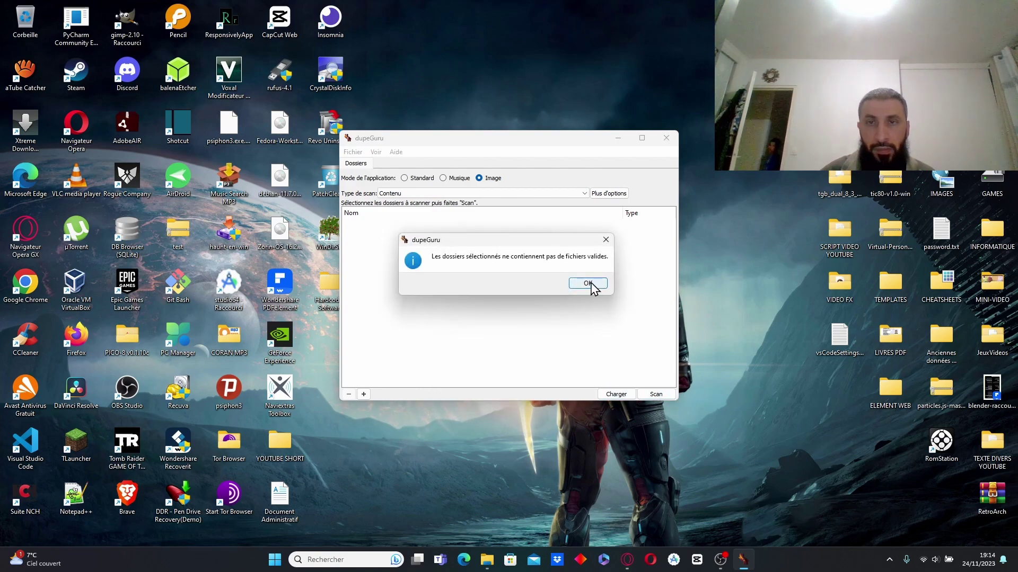
pyautogui.click(588, 284)
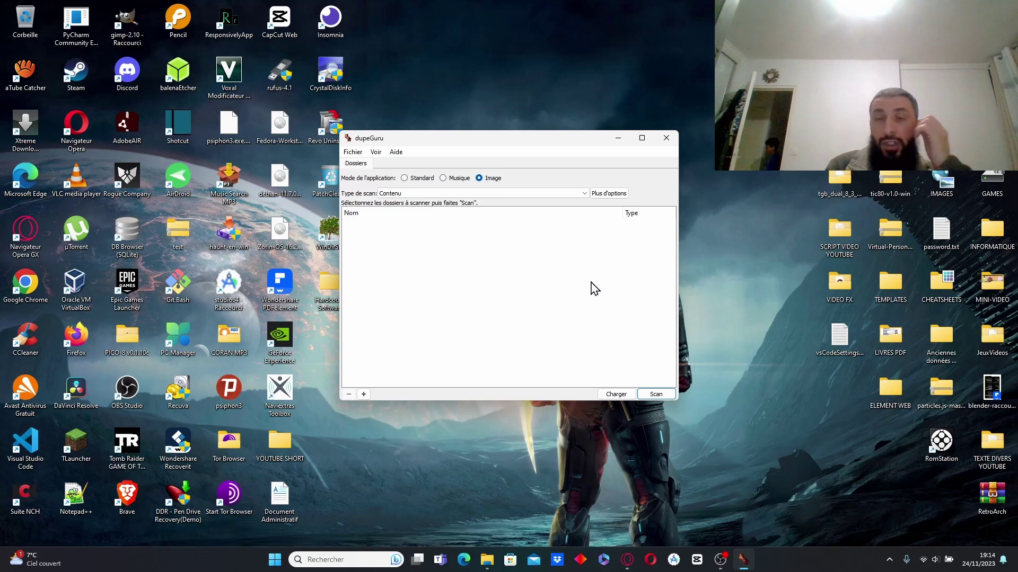
pyautogui.click(666, 138)
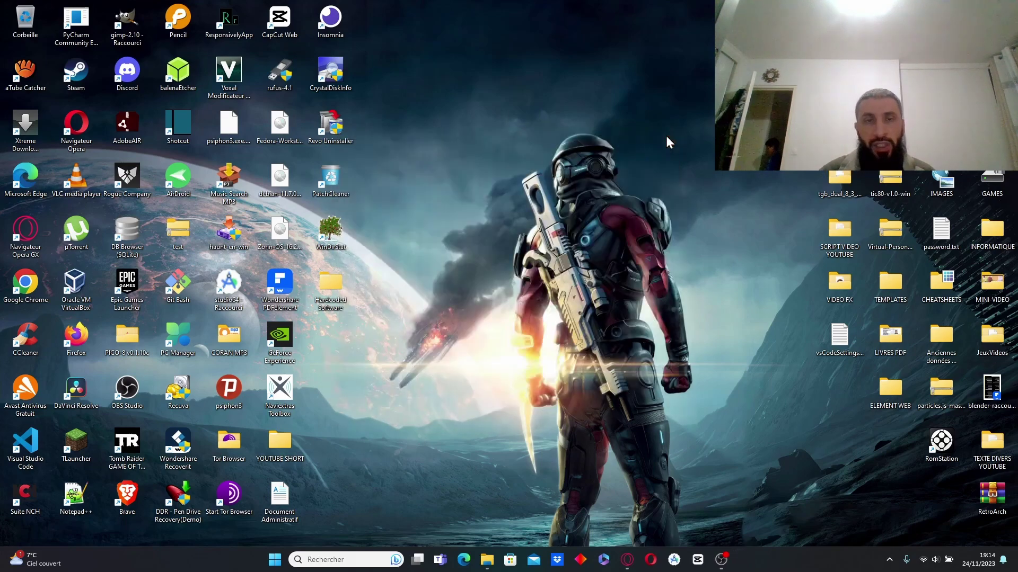